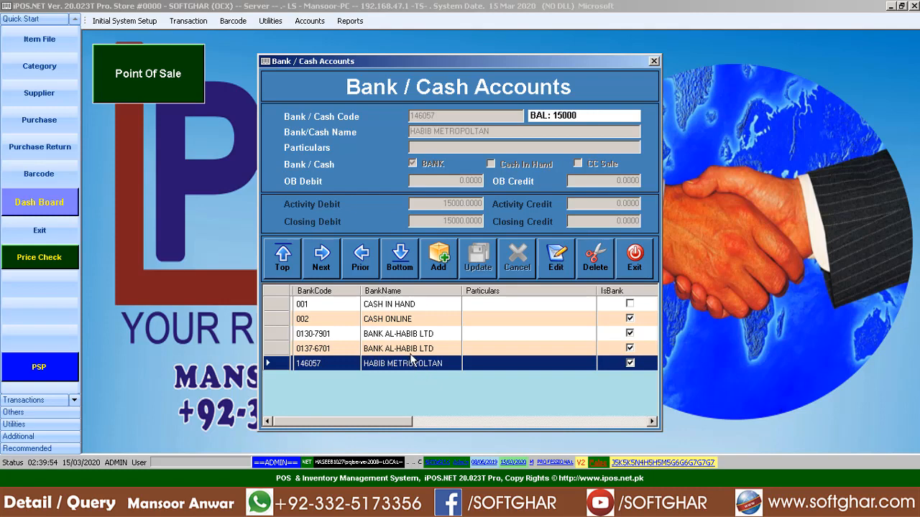
- Add a new account with code 003, name MEEZANK BANK, flagged as a bank/cash account
{"action": "left_click", "coordinate": [407, 335]}
{"action": "left_click", "coordinate": [400, 323]}
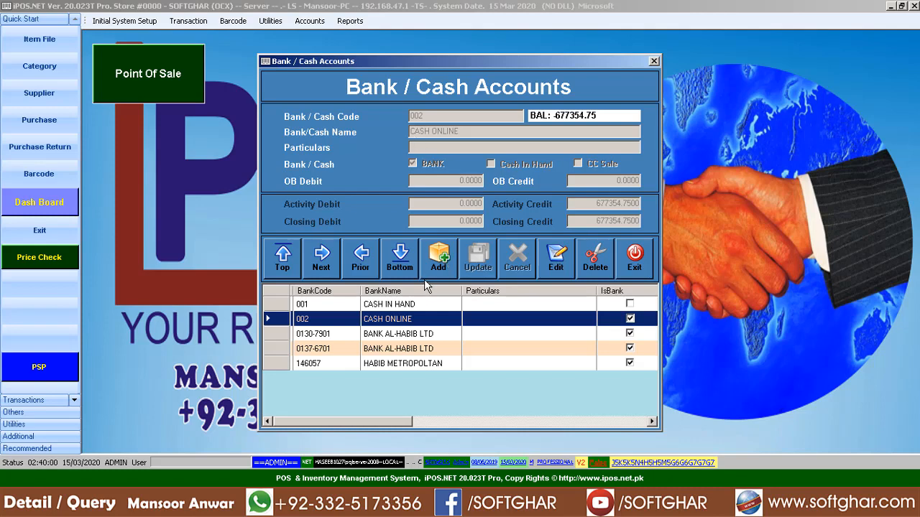
{"action": "left_click", "coordinate": [439, 257]}
{"action": "type", "text": "003"}
{"action": "key", "text": "Return"}
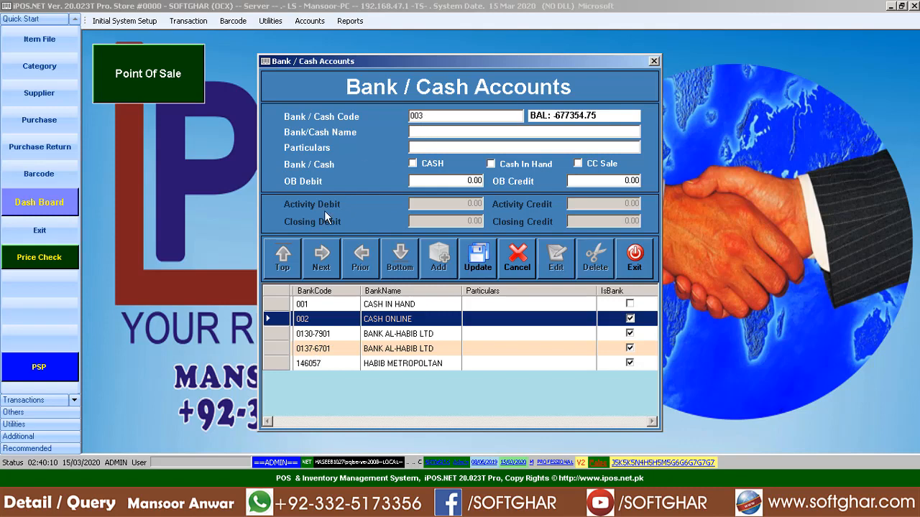
{"action": "left_click", "coordinate": [415, 134]}
{"action": "type", "text": "MEEZANK BANK"}
{"action": "left_click", "coordinate": [426, 166]}
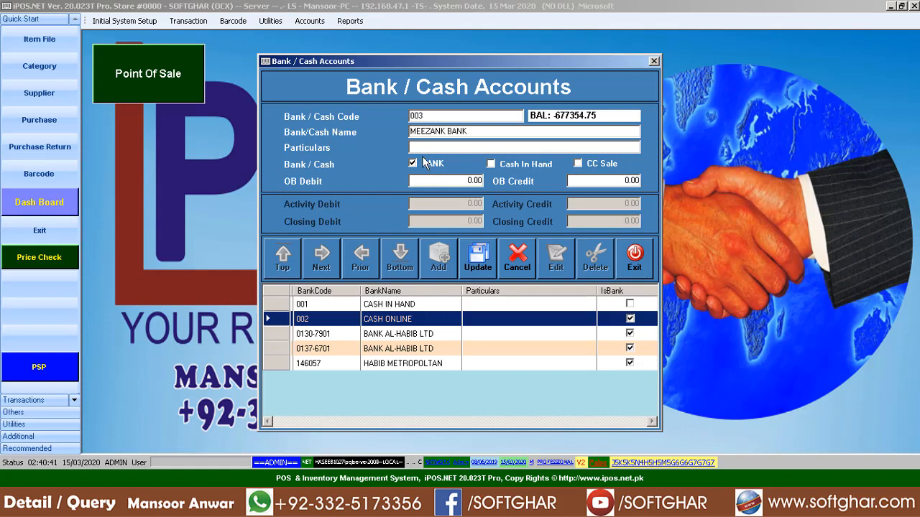
- Save MEEZANK BANK, check it in the accounts list, and close the accounts window
{"action": "left_click", "coordinate": [480, 262]}
{"action": "left_click", "coordinate": [499, 283]}
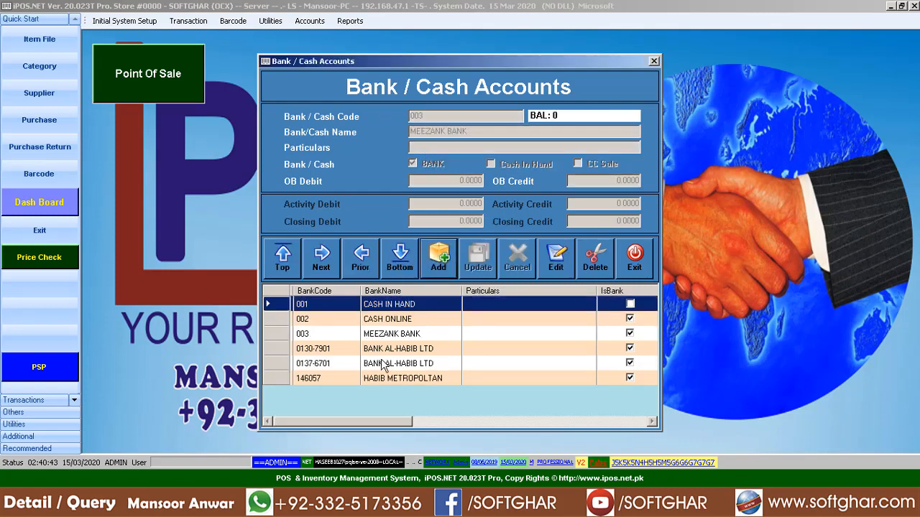
{"action": "left_click", "coordinate": [394, 319]}
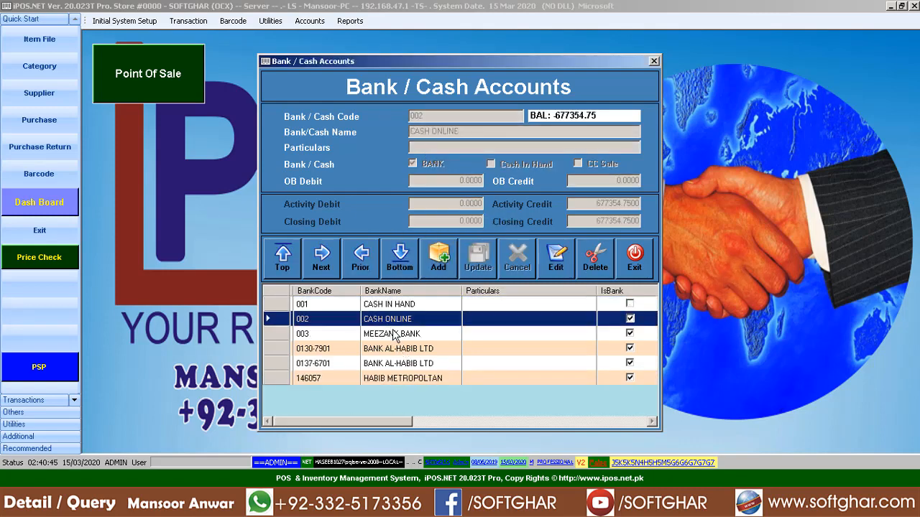
{"action": "left_click", "coordinate": [397, 335]}
{"action": "left_click", "coordinate": [636, 260]}
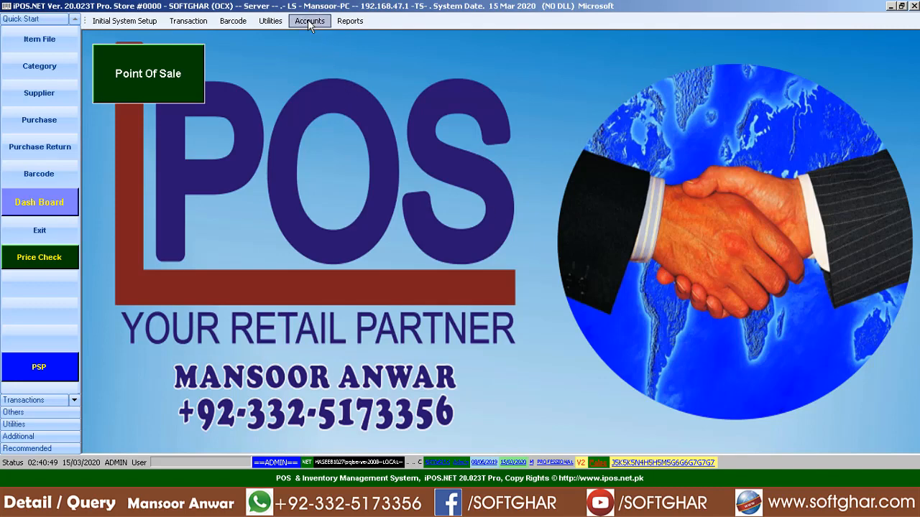
{"action": "left_click", "coordinate": [310, 22]}
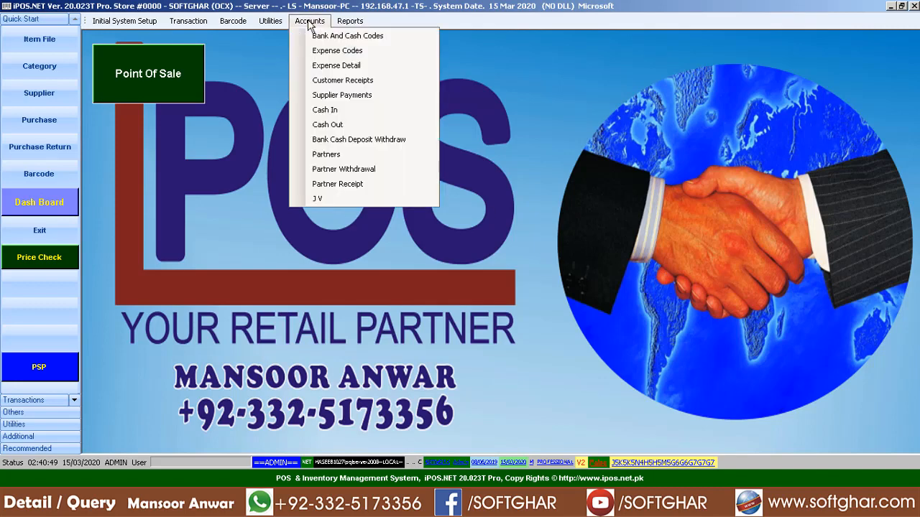
- Add a Supplier Payments voucher dated 18/03/2020 and bring up the store code choices
{"action": "left_click", "coordinate": [345, 98]}
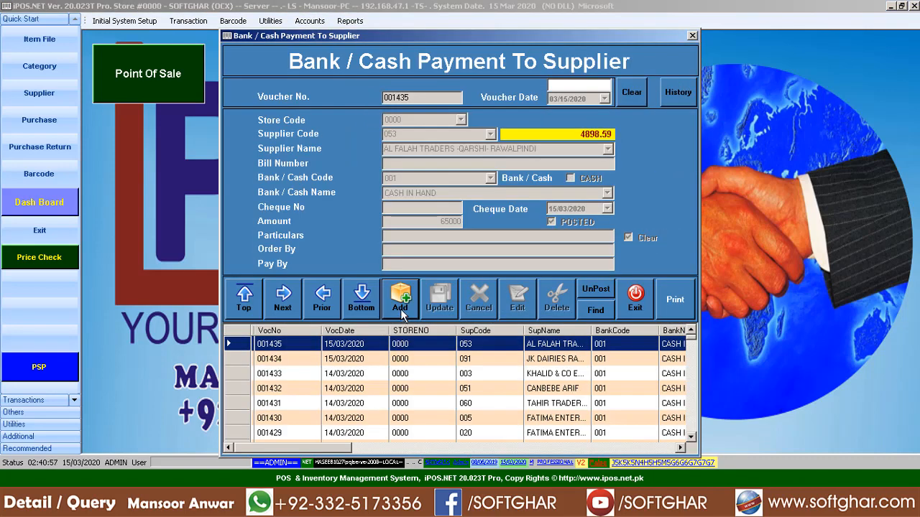
{"action": "left_click", "coordinate": [400, 300]}
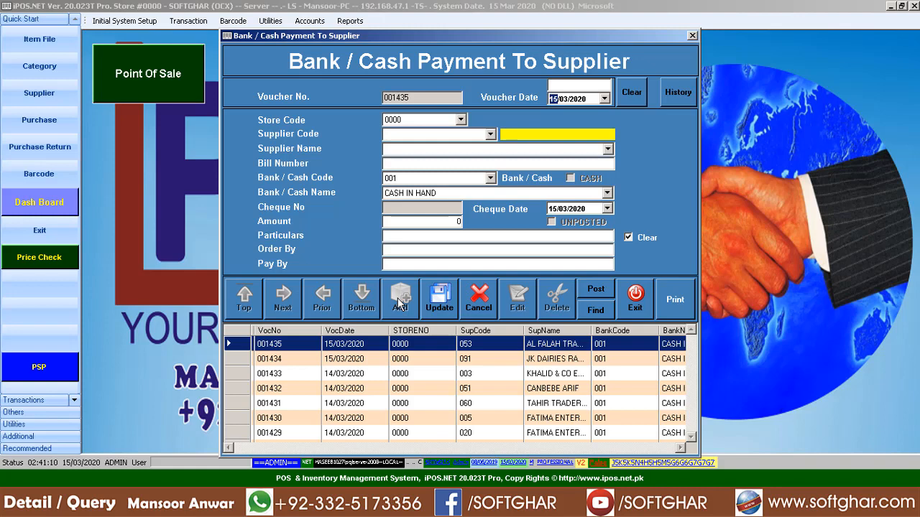
{"action": "type", "text": "21"}
{"action": "type", "text": "18"}
{"action": "key", "text": "Return"}
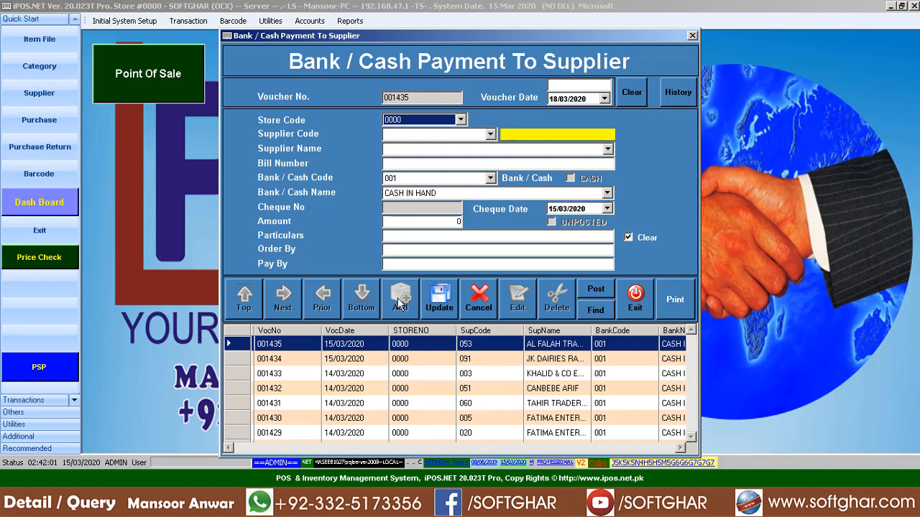
{"action": "key", "text": "Return"}
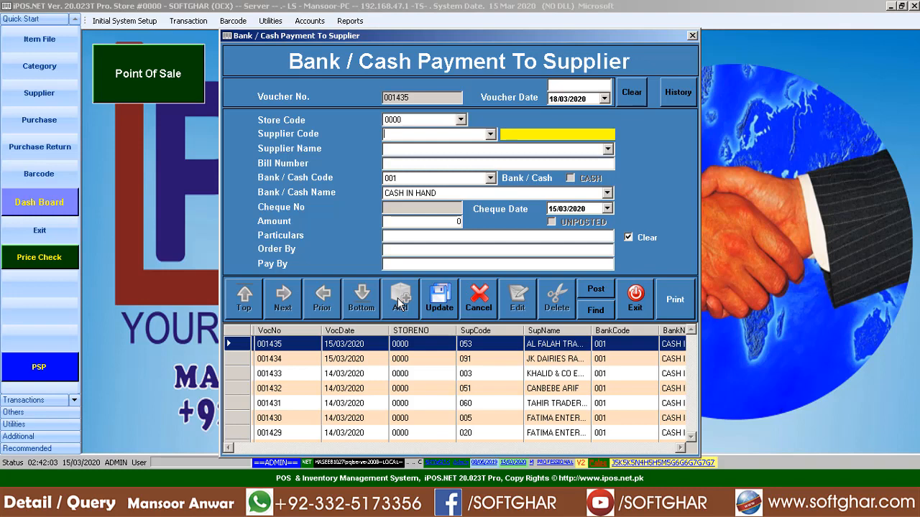
{"action": "left_click", "coordinate": [460, 119]}
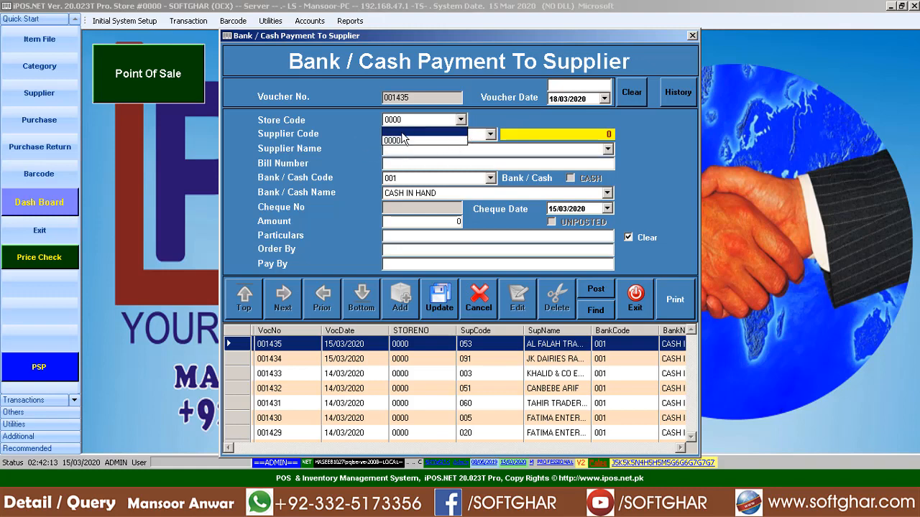
{"action": "left_click", "coordinate": [510, 130]}
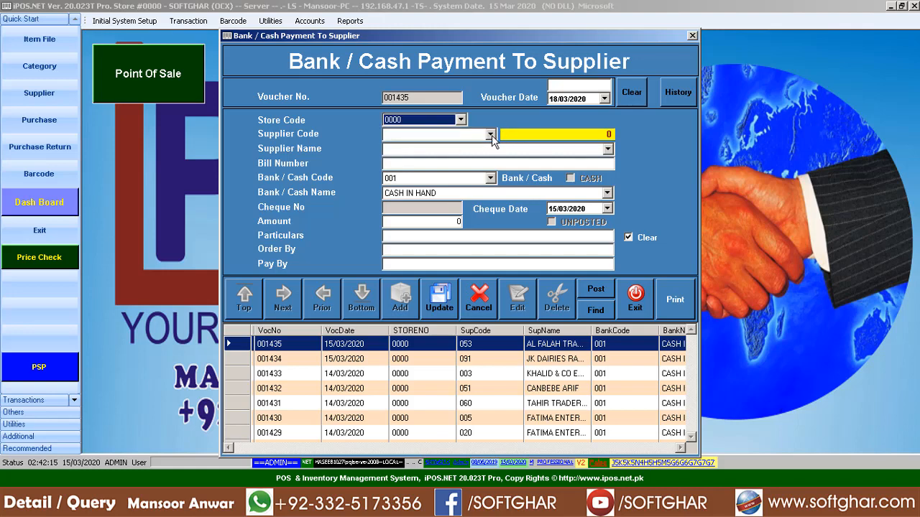
{"action": "left_click", "coordinate": [490, 138]}
{"action": "left_click", "coordinate": [435, 155]}
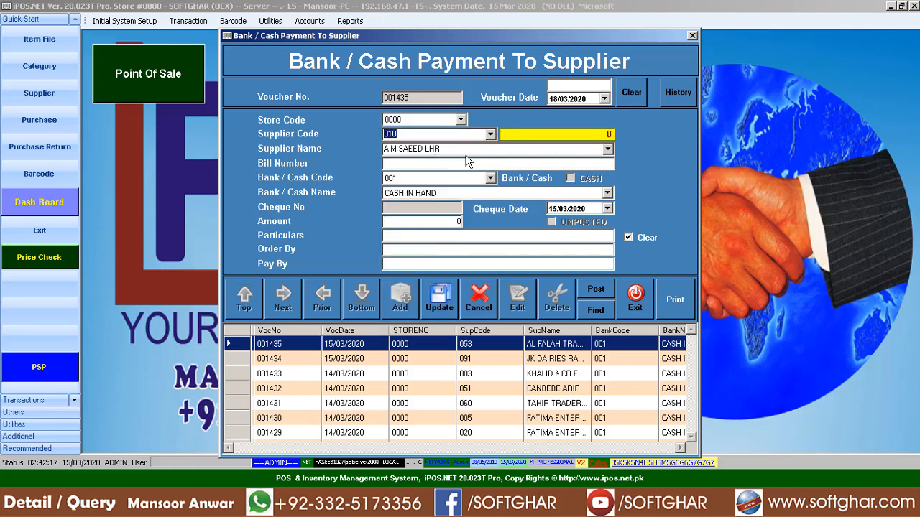
{"action": "left_click", "coordinate": [473, 150]}
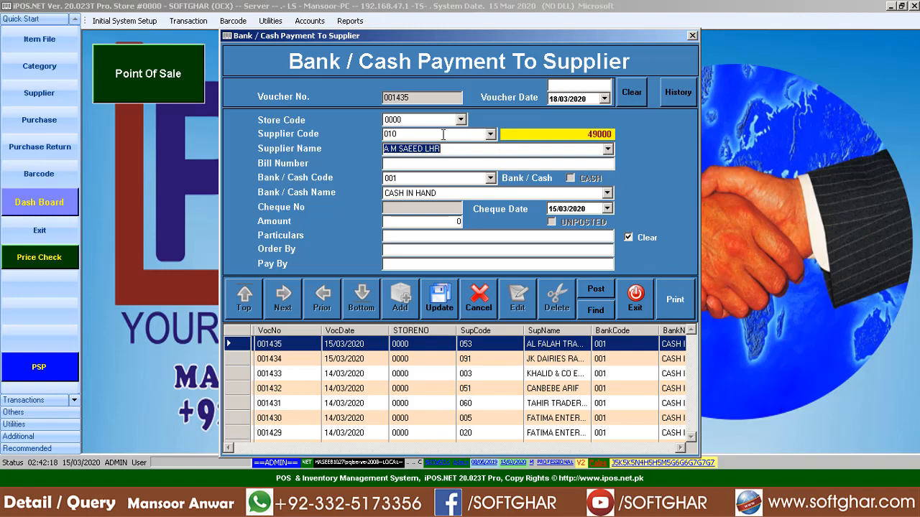
{"action": "left_click", "coordinate": [443, 134]}
{"action": "type", "text": "019"}
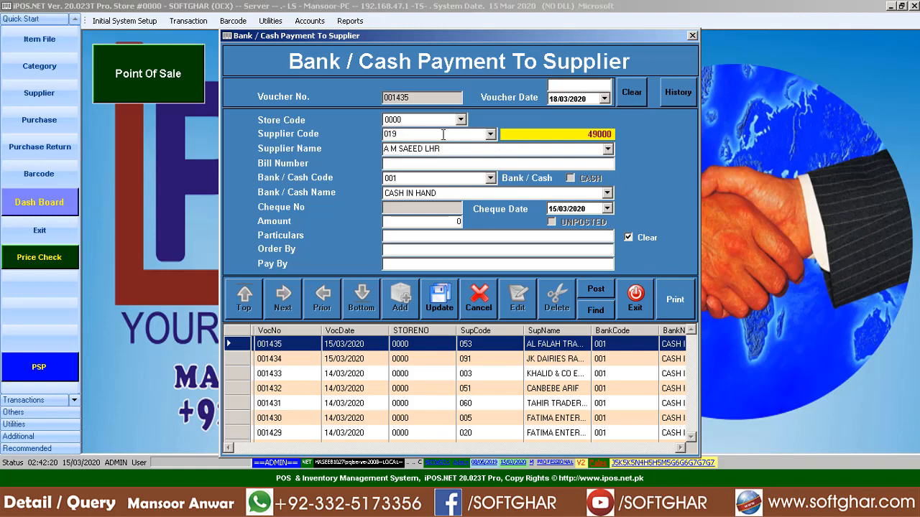
{"action": "key", "text": "Return"}
- Search supplier names for AL FALAH, pick AL FALAH TRADERS, then clear the name and enter /AL
{"action": "left_click_drag", "start_coordinate": [458, 148], "coordinate": [204, 160]}
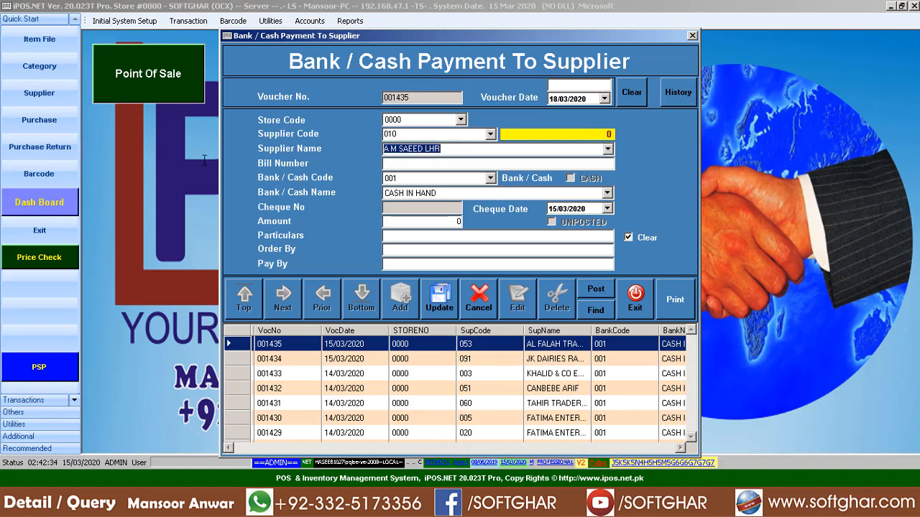
{"action": "type", "text": "A"}
{"action": "key", "text": "BackSpace"}
{"action": "key", "text": "F4"}
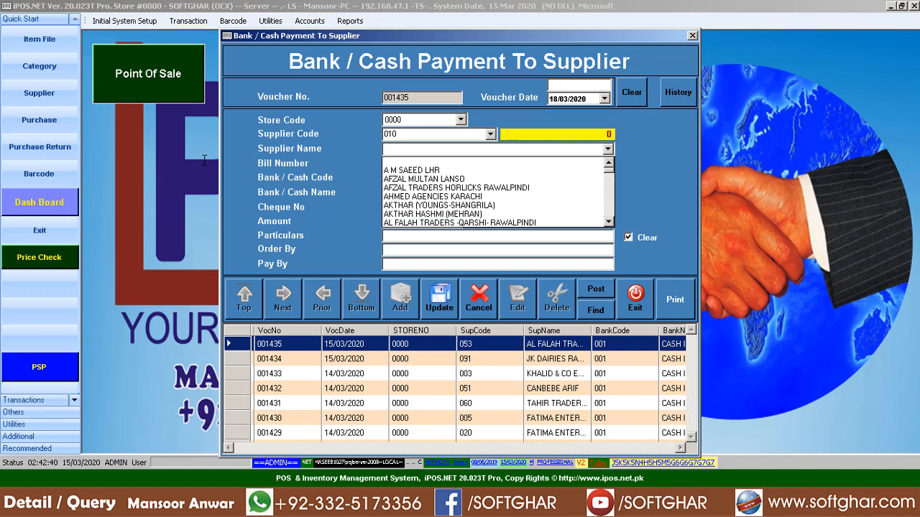
{"action": "type", "text": "A"}
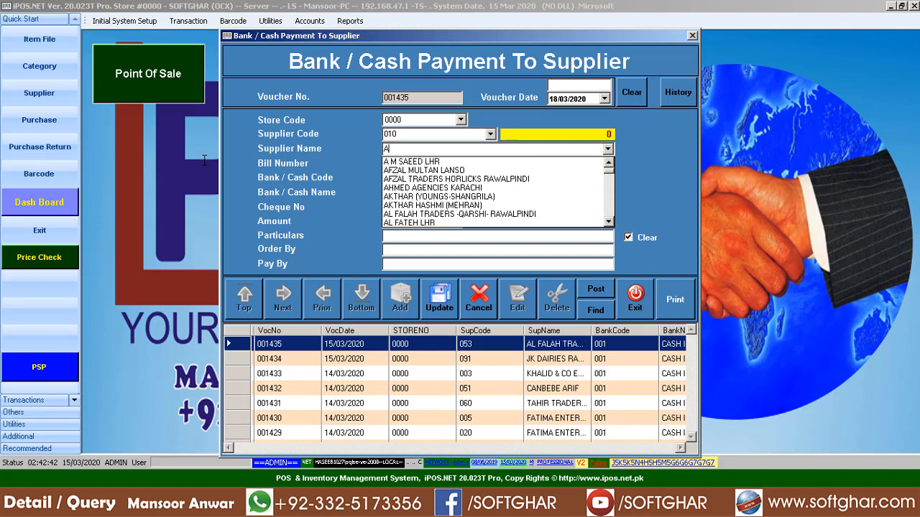
{"action": "type", "text": "L FLA"}
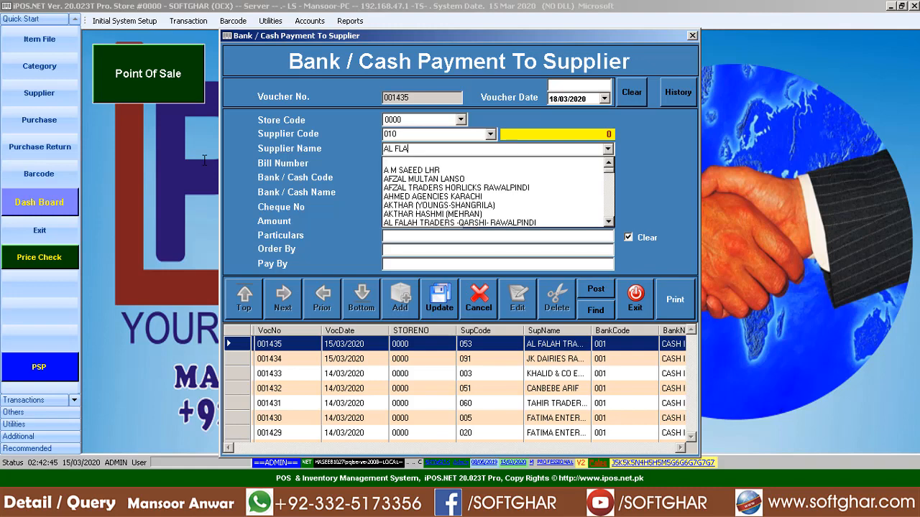
{"action": "key", "text": "BackSpace"}
{"action": "key", "text": "BackSpace"}
{"action": "type", "text": "ALAH"}
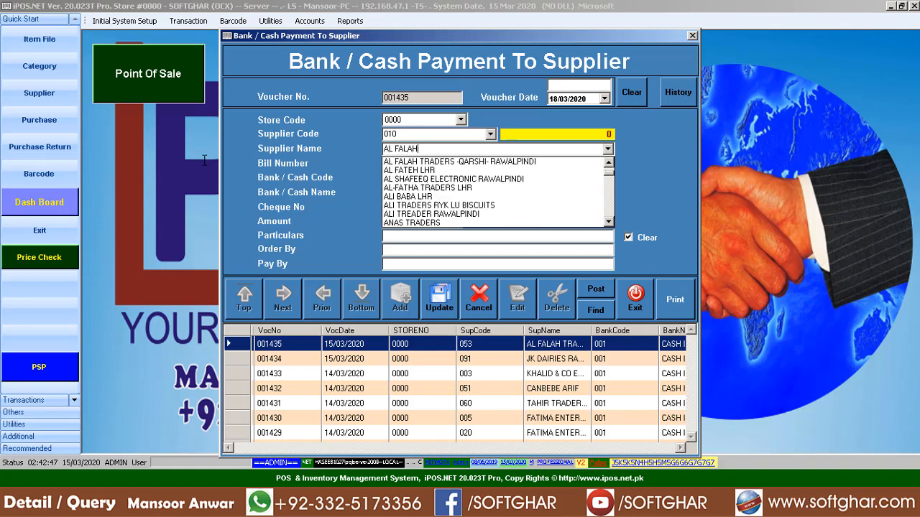
{"action": "key", "text": "Down"}
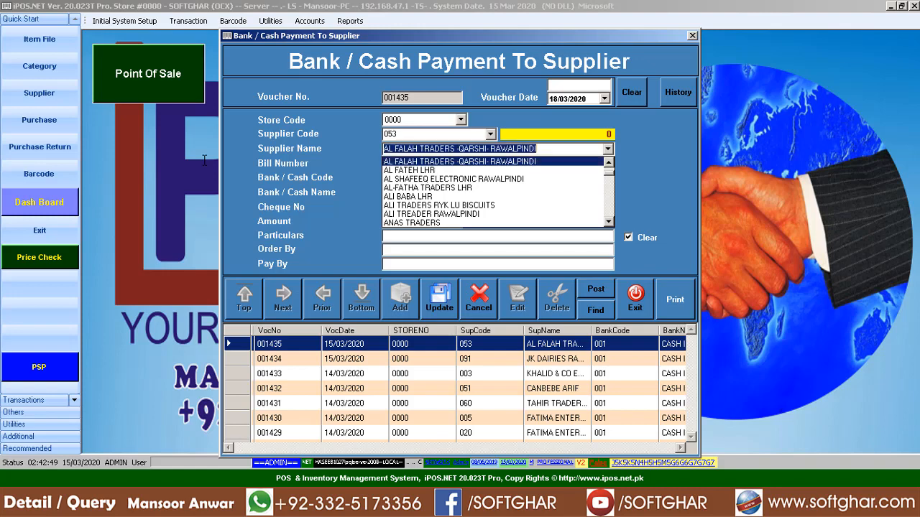
{"action": "key", "text": "Down"}
{"action": "key", "text": "Up"}
{"action": "key", "text": "BackSpace"}
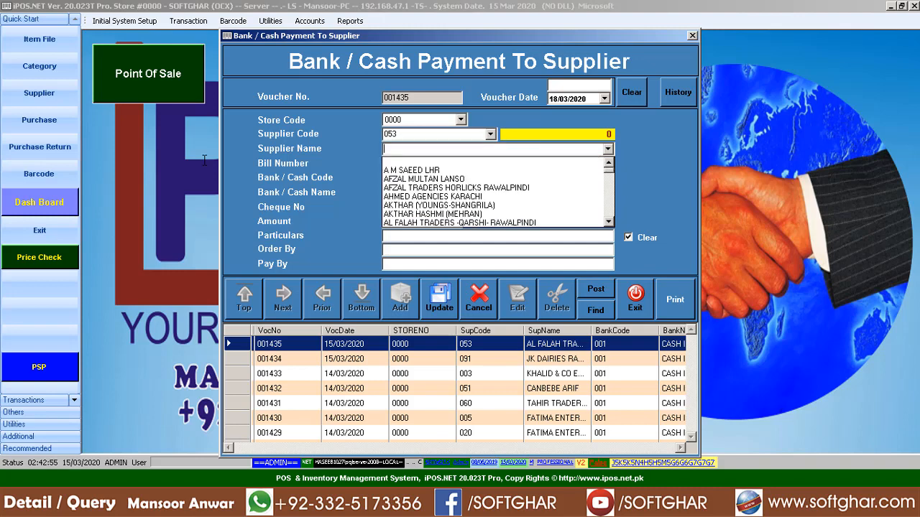
{"action": "type", "text": "/AL"}
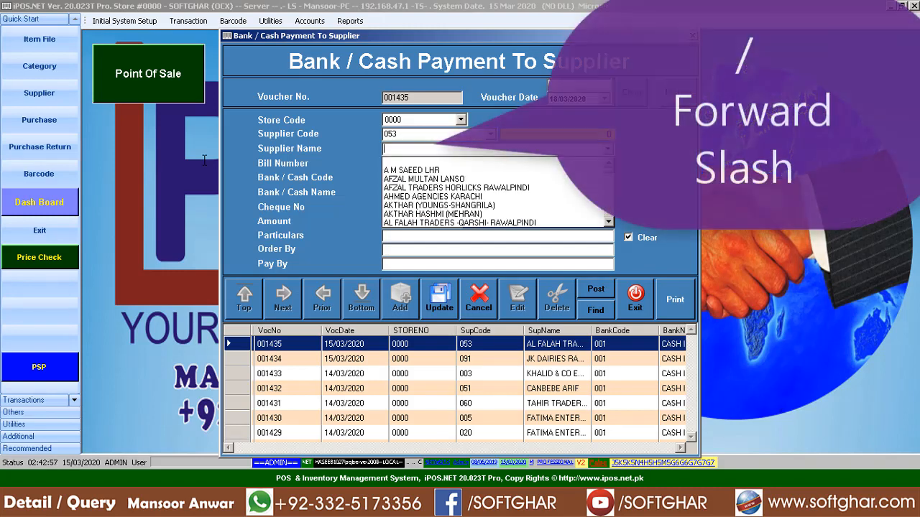
- Search suppliers containing AL and pick TAPAL TEA RAWALPINDI from the results
{"action": "key", "text": "Return"}
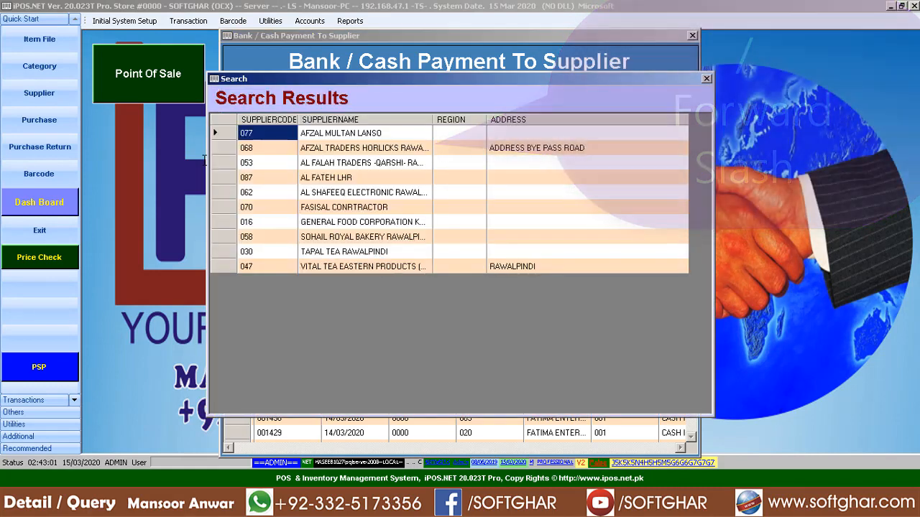
{"action": "key", "text": "Down"}
{"action": "key", "text": "Down"}
{"action": "key", "text": "Down"}
{"action": "key", "text": "Down"}
{"action": "key", "text": "Down"}
{"action": "key", "text": "Down"}
{"action": "key", "text": "Down"}
{"action": "key", "text": "Down"}
{"action": "key", "text": "Down"}
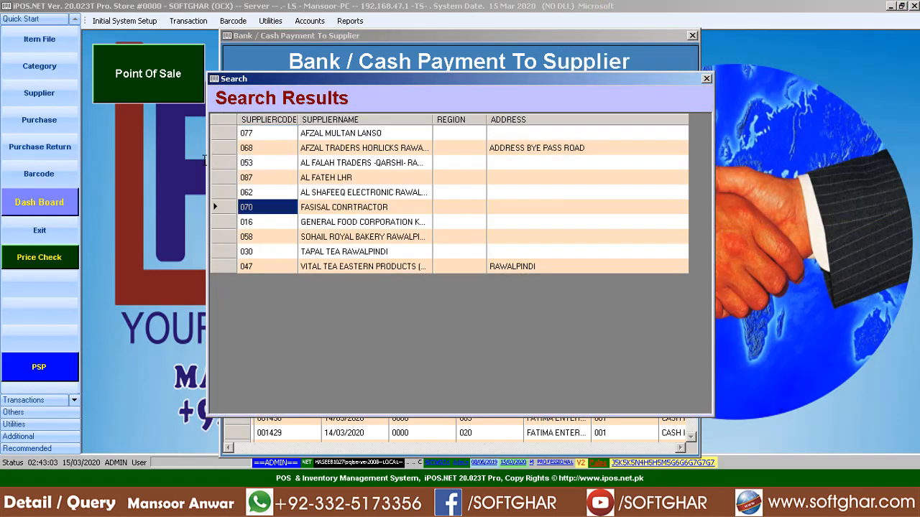
{"action": "key", "text": "Up"}
{"action": "key", "text": "Up"}
{"action": "key", "text": "Up"}
{"action": "key", "text": "Up"}
{"action": "key", "text": "Up"}
{"action": "key", "text": "Up"}
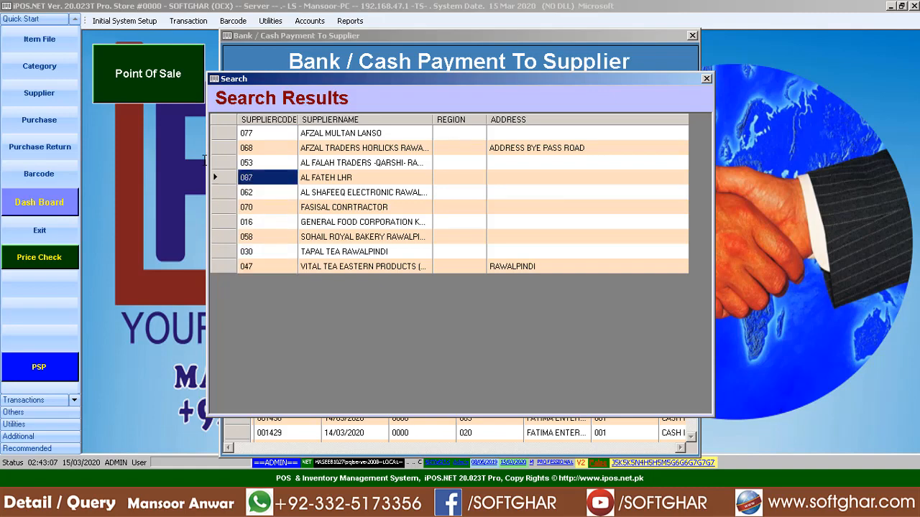
{"action": "key", "text": "Right"}
{"action": "key", "text": "Down"}
{"action": "key", "text": "Down"}
{"action": "key", "text": "Down"}
{"action": "key", "text": "Down"}
{"action": "key", "text": "Down"}
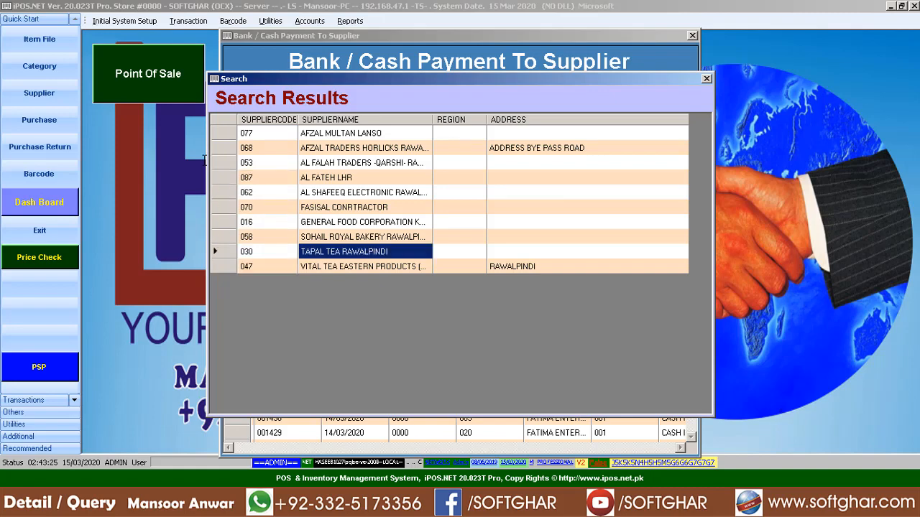
{"action": "key", "text": "Return"}
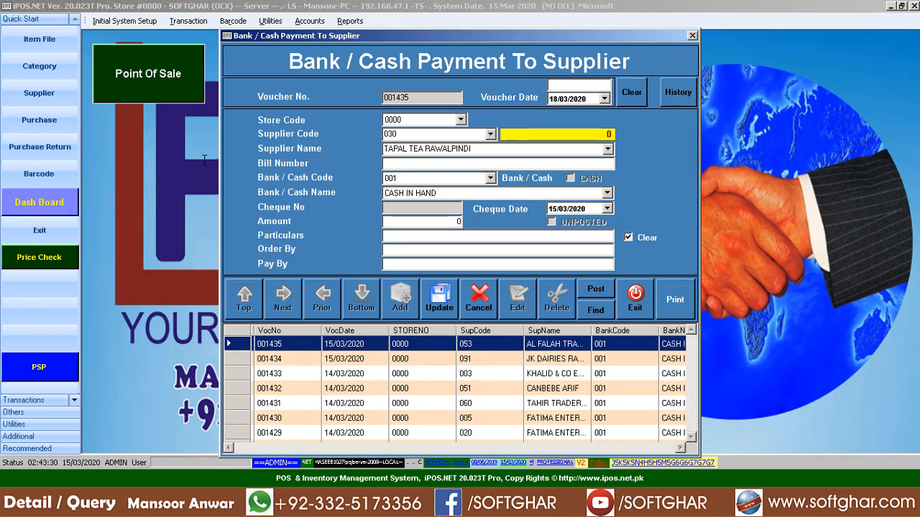
- Clear the name, search 'al' again, and move to 014 ASGHAR TRADERS DALDA OIL
{"action": "key", "text": "Delete"}
{"action": "key", "text": "Delete"}
{"action": "key", "text": "Delete"}
{"action": "key", "text": "Delete"}
{"action": "key", "text": "Delete"}
{"action": "key", "text": "Delete"}
{"action": "key", "text": "Delete"}
{"action": "key", "text": "Delete"}
{"action": "key", "text": "Delete"}
{"action": "key", "text": "Delete"}
{"action": "key", "text": "Delete"}
{"action": "key", "text": "Delete"}
{"action": "key", "text": "Delete"}
{"action": "key", "text": "Delete"}
{"action": "key", "text": "Delete"}
{"action": "key", "text": "Delete"}
{"action": "key", "text": "Delete"}
{"action": "key", "text": "Delete"}
{"action": "key", "text": "Delete"}
{"action": "key", "text": "Delete"}
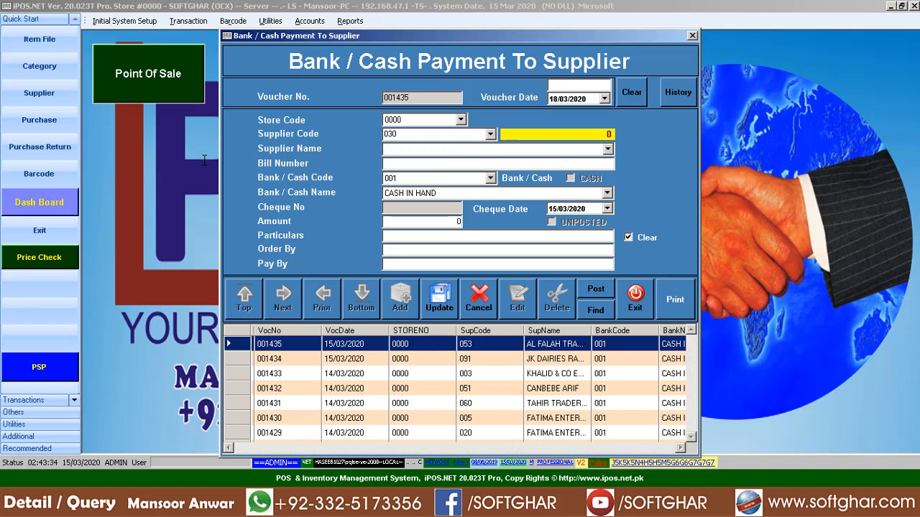
{"action": "type", "text": "al"}
{"action": "key", "text": "Return"}
{"action": "key", "text": "Down"}
{"action": "key", "text": "Down"}
{"action": "key", "text": "Down"}
{"action": "key", "text": "Down"}
{"action": "key", "text": "Down"}
{"action": "key", "text": "Down"}
{"action": "key", "text": "Down"}
{"action": "key", "text": "Down"}
{"action": "key", "text": "Down"}
{"action": "key", "text": "Down"}
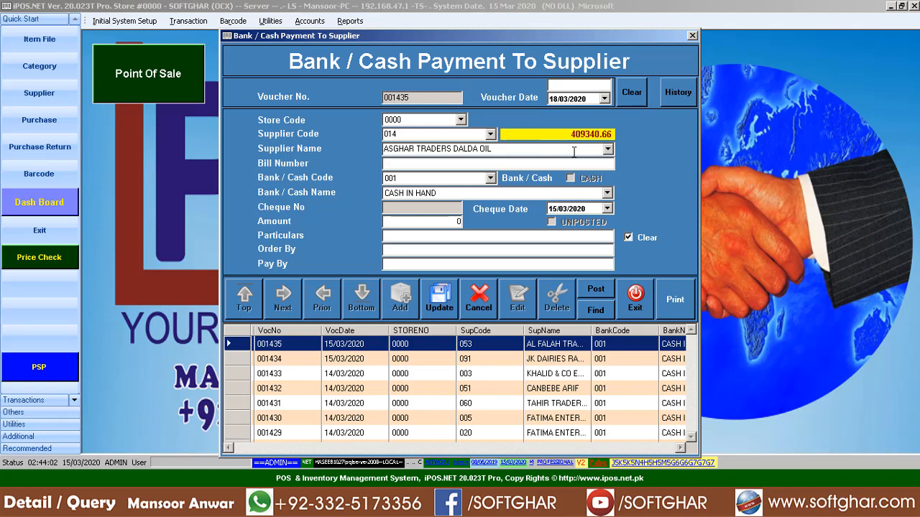
- Close the payment form, run supplier posting with F7 under Utilities > Posting, and exit
{"action": "left_click", "coordinate": [639, 308]}
{"action": "left_click", "coordinate": [270, 21]}
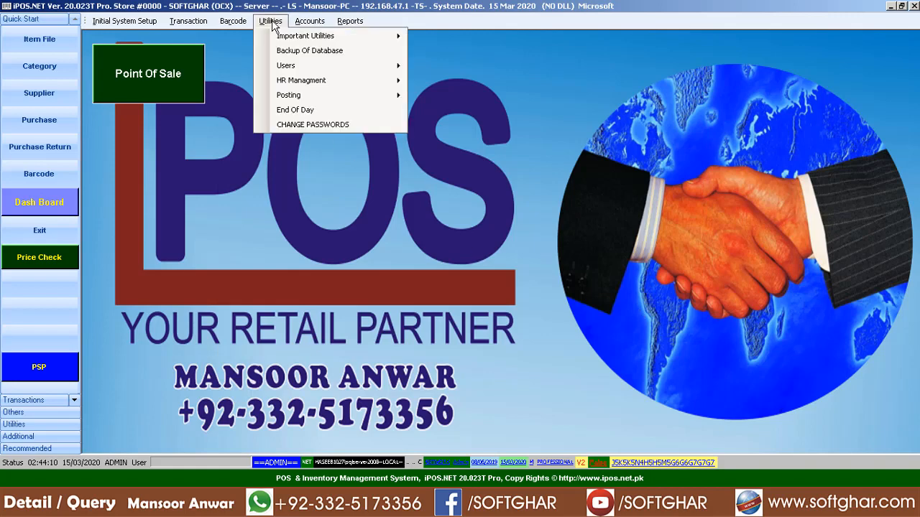
{"action": "mouse_move", "coordinate": [302, 96]}
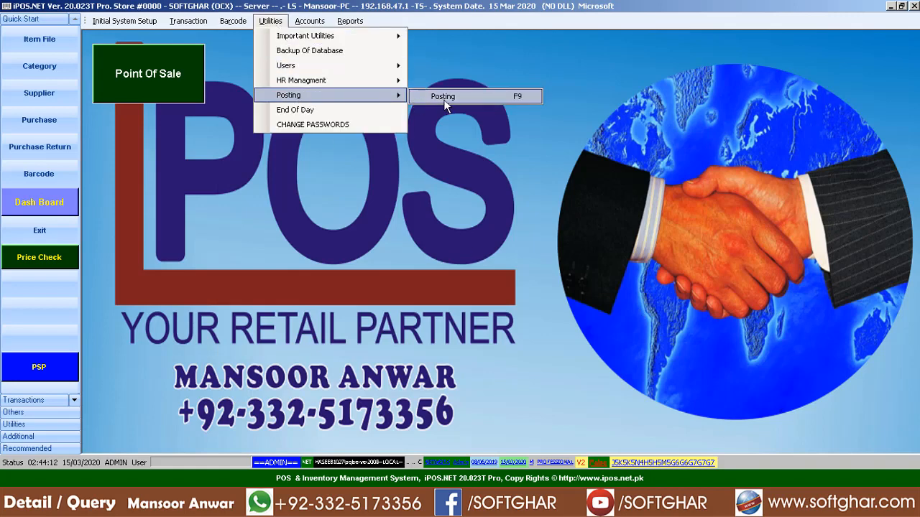
{"action": "left_click", "coordinate": [443, 99]}
{"action": "key", "text": "F7"}
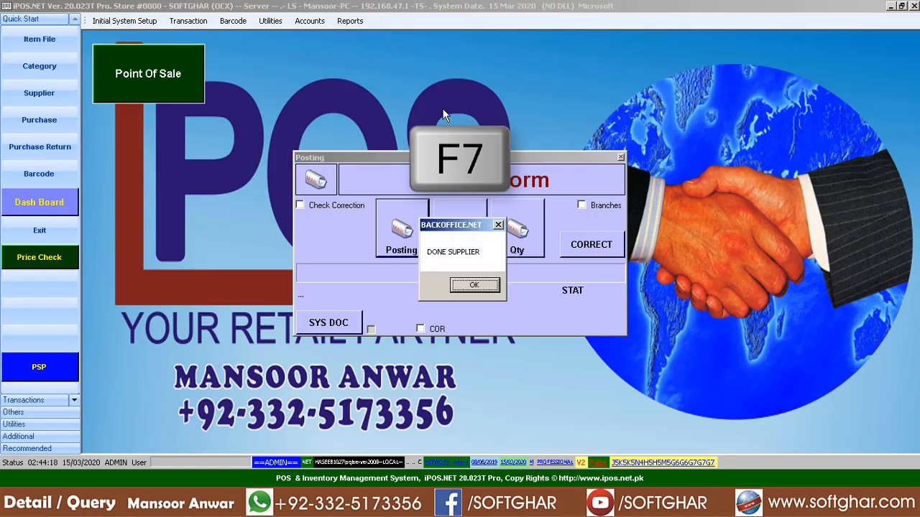
{"action": "left_click", "coordinate": [476, 286]}
{"action": "left_click", "coordinate": [464, 244]}
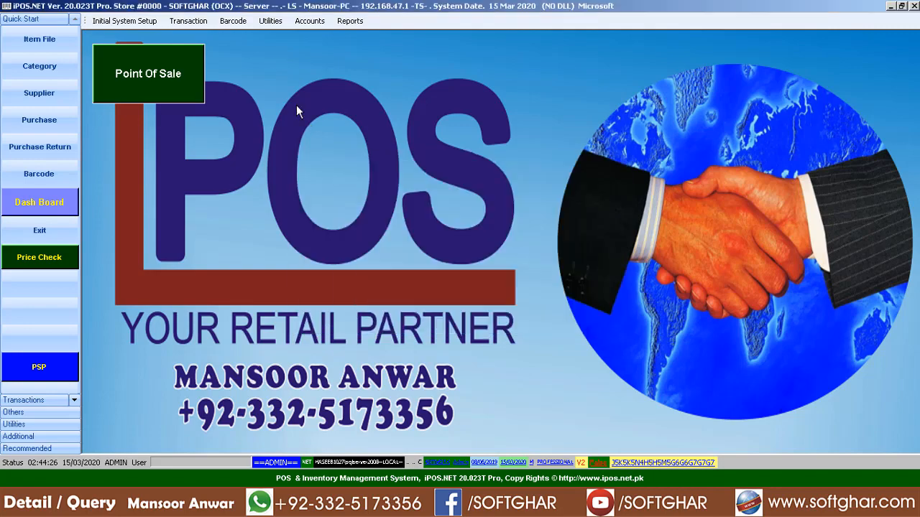
{"action": "left_click", "coordinate": [269, 22]}
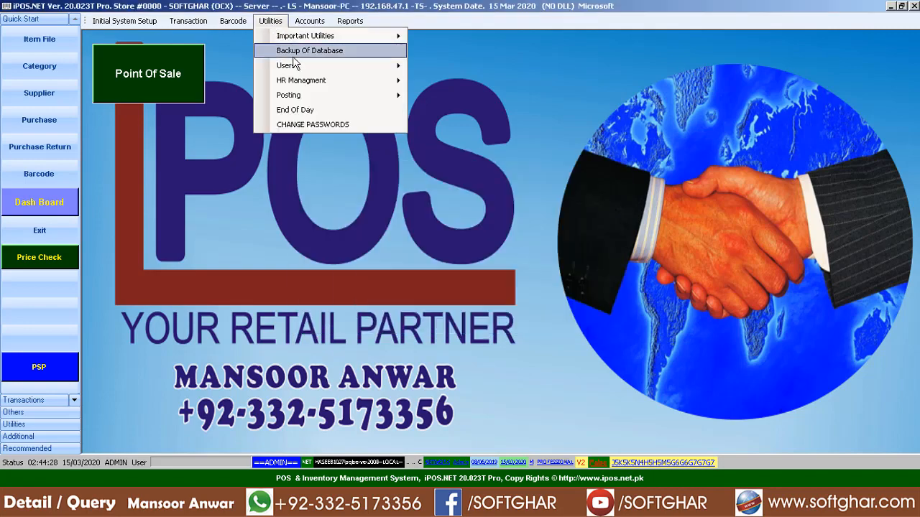
- Start a new supplier payment voucher for supplier code 019, FATIMA ENTERPRISES TEA
{"action": "mouse_move", "coordinate": [307, 25]}
{"action": "left_click", "coordinate": [359, 96]}
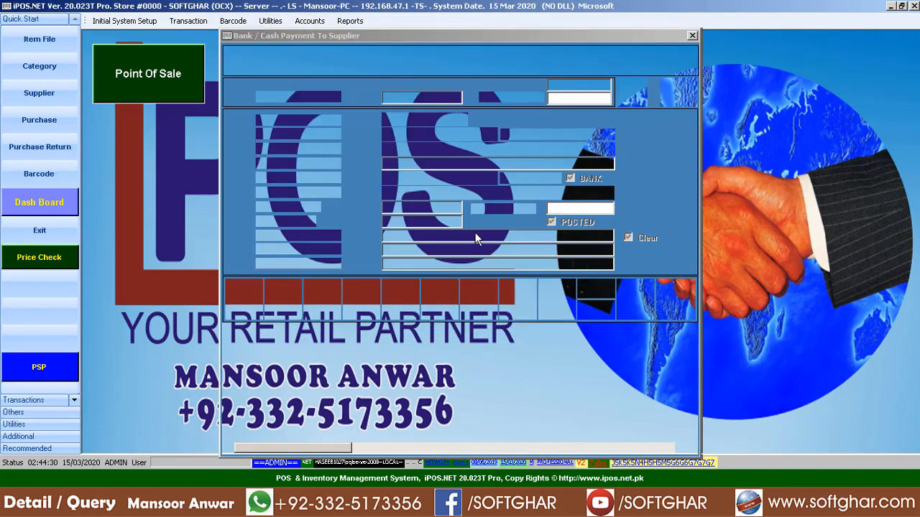
{"action": "left_click", "coordinate": [400, 298]}
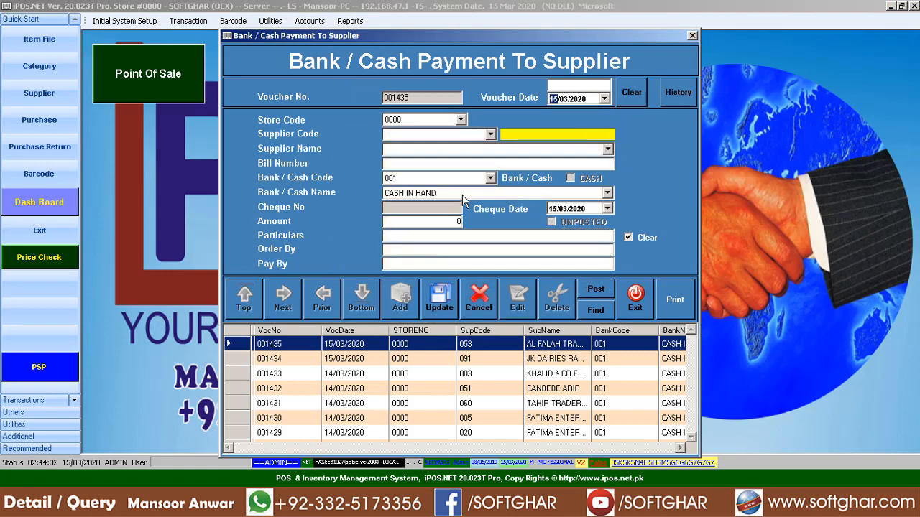
{"action": "type", "text": "019"}
{"action": "key", "text": "Return"}
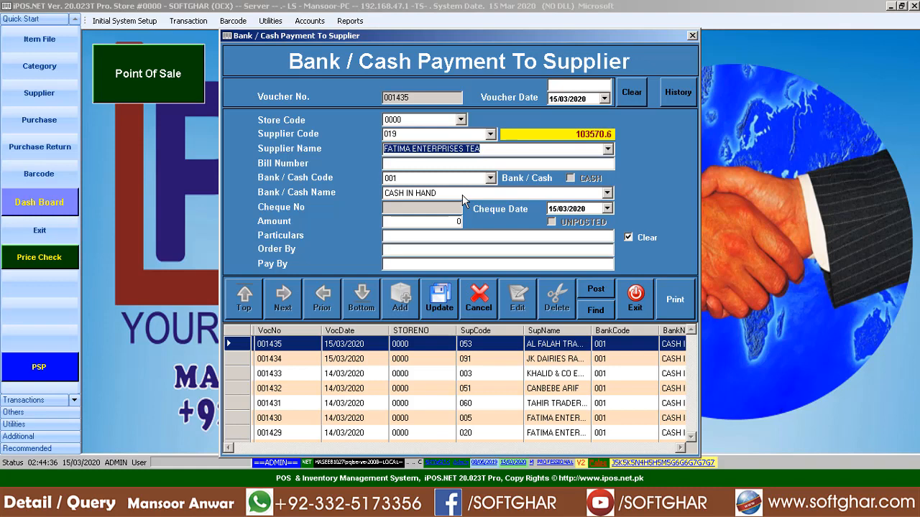
{"action": "key", "text": "Return"}
{"action": "key", "text": "Return"}
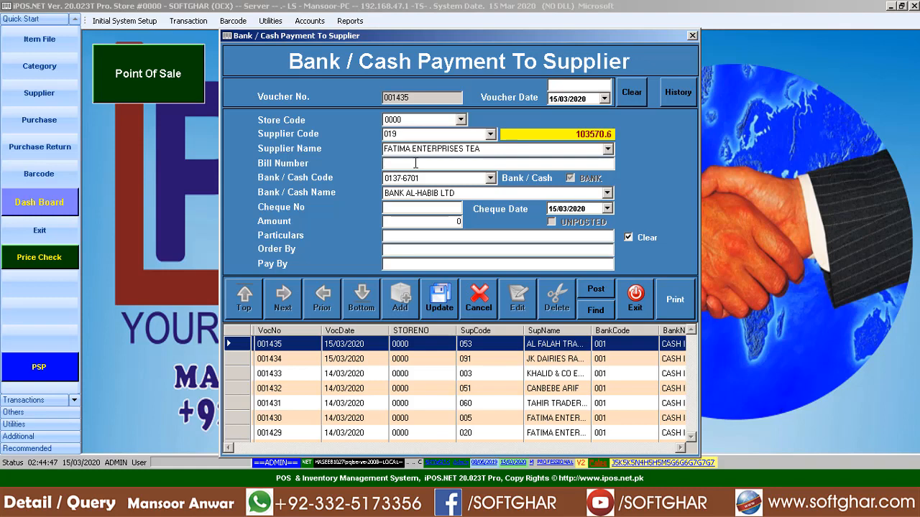
- Set the payment account to code 001, CASH IN HAND
{"action": "left_click", "coordinate": [415, 164]}
{"action": "key", "text": "Tab"}
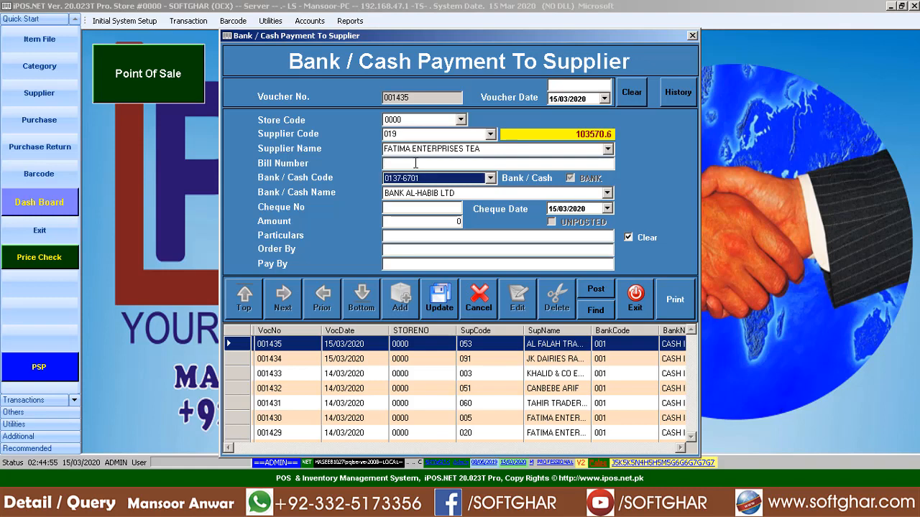
{"action": "left_click", "coordinate": [491, 178]}
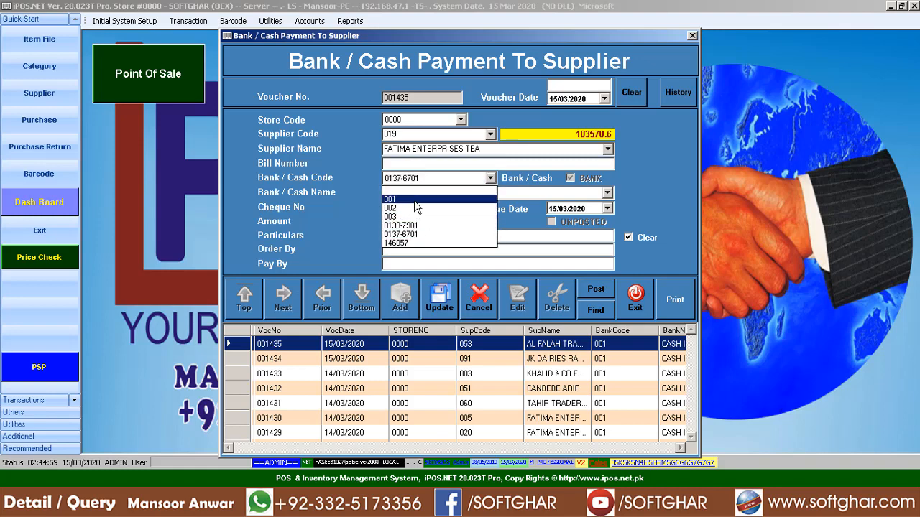
{"action": "left_click", "coordinate": [402, 199]}
{"action": "left_click", "coordinate": [495, 191]}
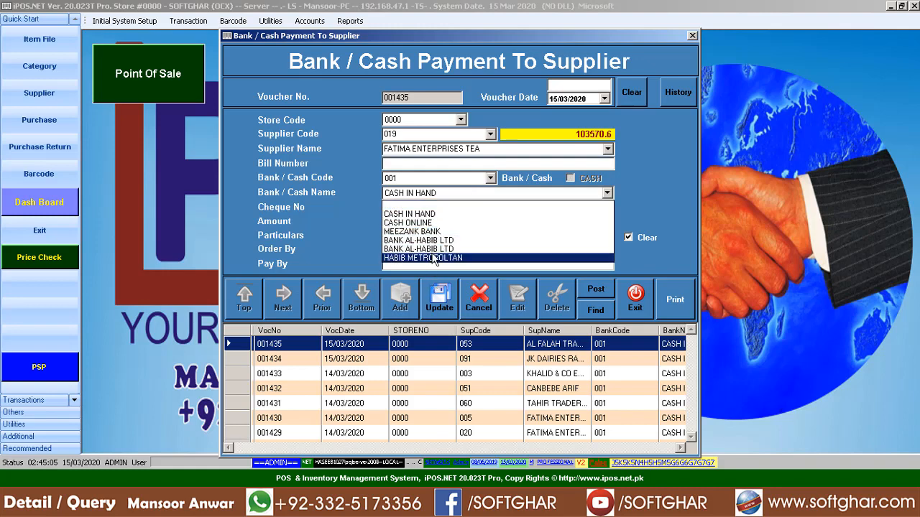
{"action": "left_click", "coordinate": [433, 214]}
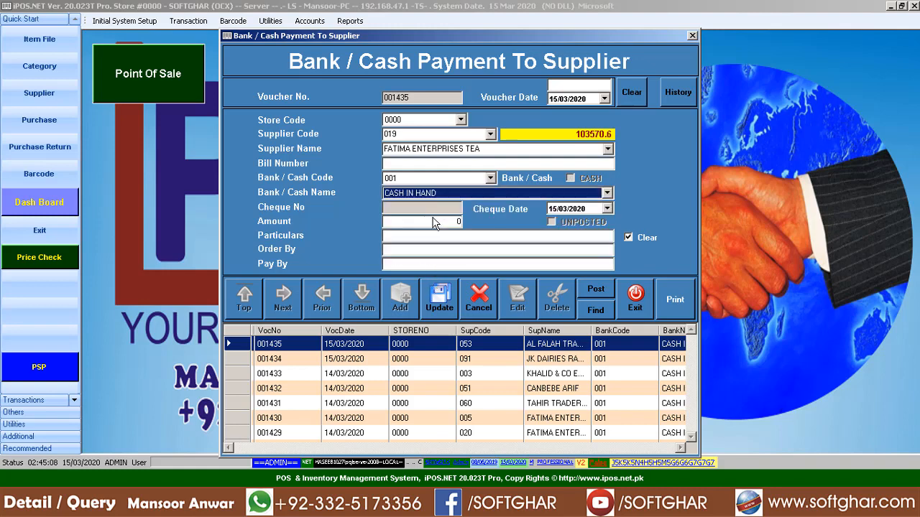
- Enter amount 25000 with particulars 'CASH PAYMENT TO' plus the payee's name, clear Pay By, and save
{"action": "left_click", "coordinate": [434, 218]}
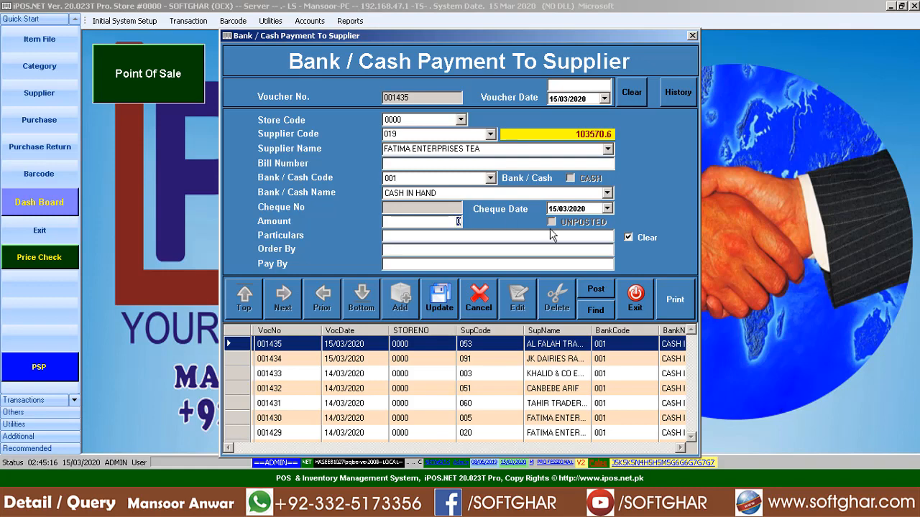
{"action": "type", "text": "25000"}
{"action": "key", "text": "Return"}
{"action": "type", "text": "CASH PAYMENT TO "}
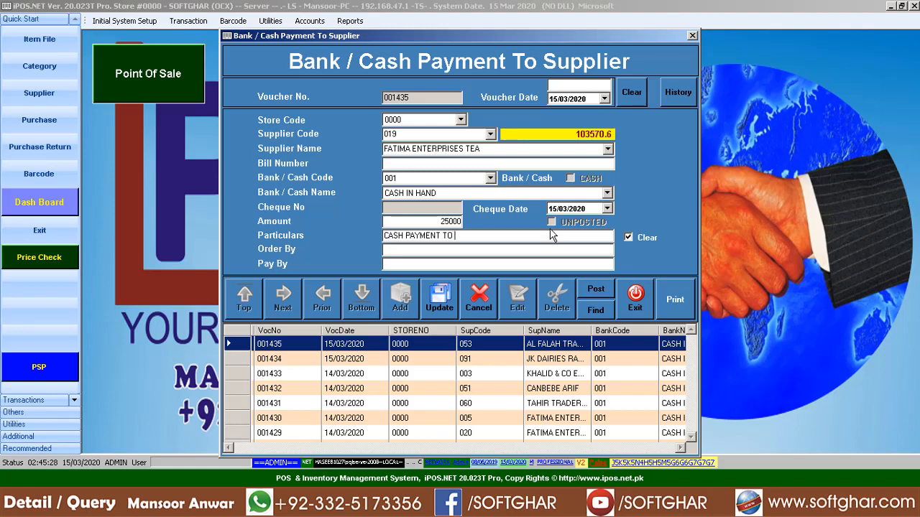
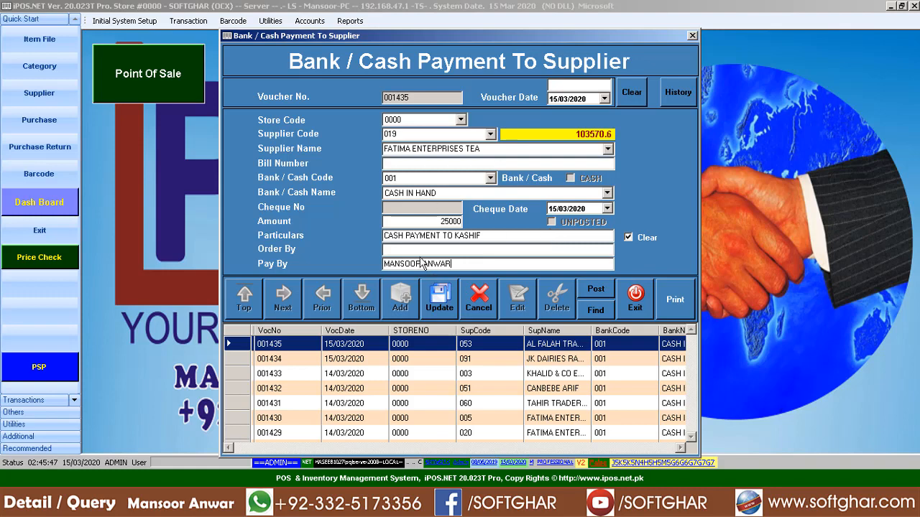
{"action": "left_click", "coordinate": [399, 251]}
{"action": "key", "text": "Tab"}
{"action": "key", "text": "Delete"}
{"action": "left_click", "coordinate": [445, 297]}
{"action": "left_click", "coordinate": [496, 287]}
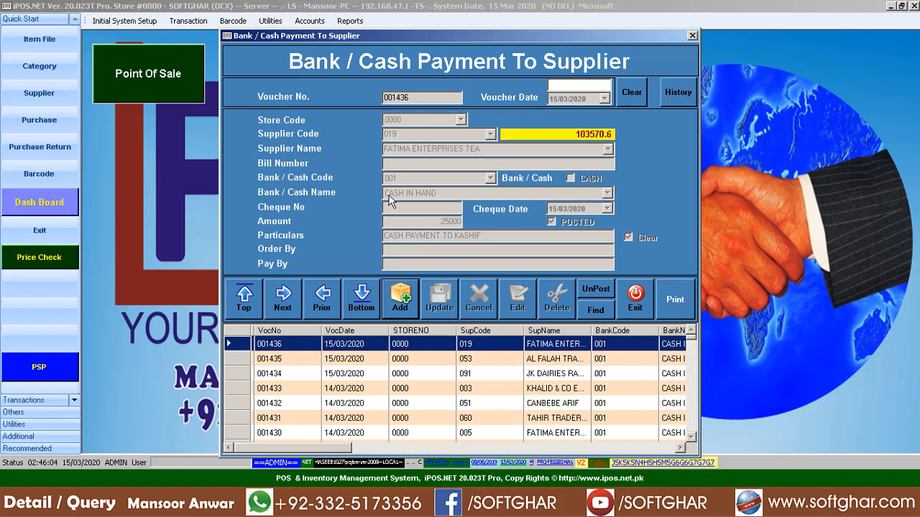
- Start a new voucher and choose supplier JK DAIRIES RAWALPINDI by searching /RAWA
{"action": "left_click", "coordinate": [402, 297]}
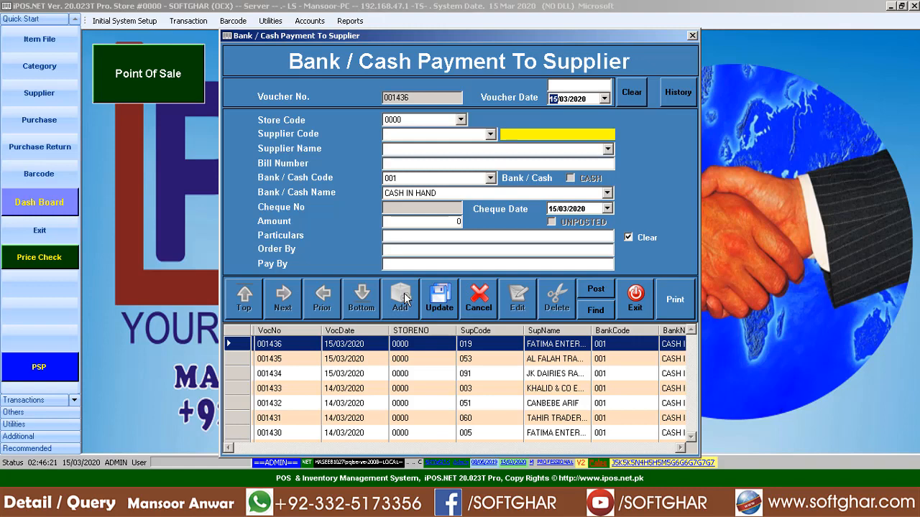
{"action": "key", "text": "Return"}
{"action": "key", "text": "Return"}
{"action": "left_click", "coordinate": [467, 150]}
{"action": "type", "text": "/RAWA"}
{"action": "key", "text": "Return"}
{"action": "key", "text": "Down"}
{"action": "key", "text": "Down"}
{"action": "key", "text": "Down"}
{"action": "key", "text": "Down"}
{"action": "key", "text": "Down"}
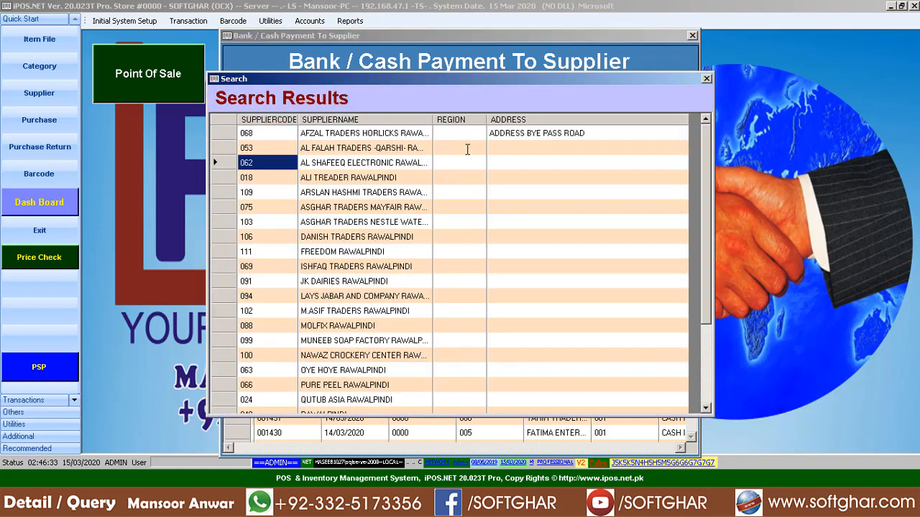
{"action": "key", "text": "Down"}
{"action": "key", "text": "Down"}
{"action": "key", "text": "Down"}
{"action": "key", "text": "Down"}
{"action": "key", "text": "Down"}
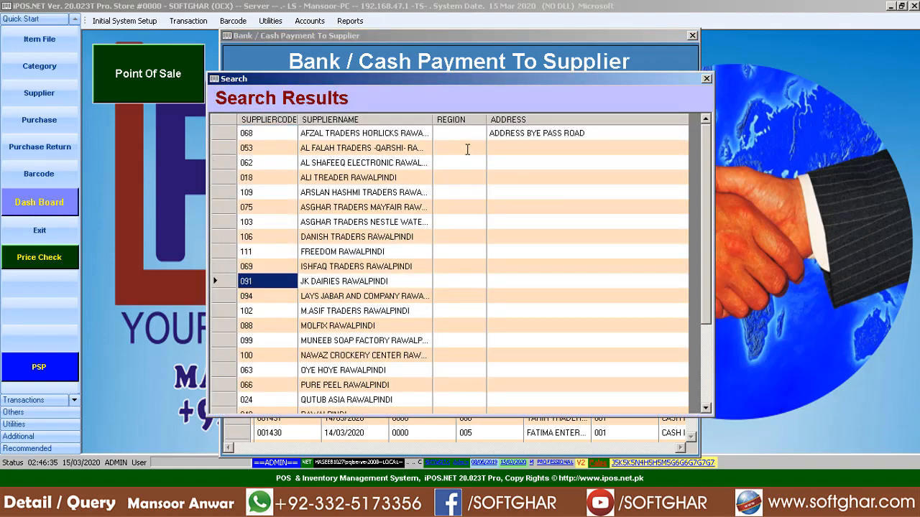
{"action": "key", "text": "Return"}
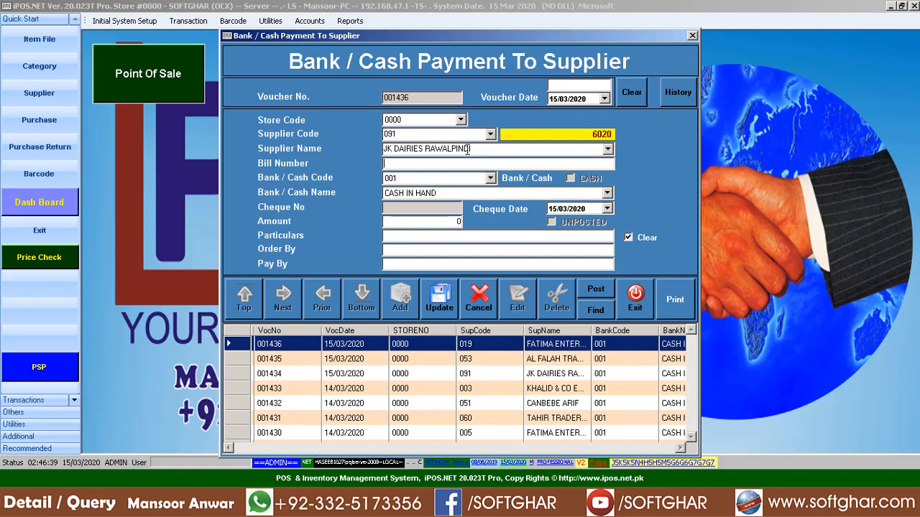
- Pay from the MEEZANK BANK account with the cheque number and amount 5000
{"action": "key", "text": "Return"}
{"action": "key", "text": "Down"}
{"action": "key", "text": "Down"}
{"action": "key", "text": "Down"}
{"action": "key", "text": "Up"}
{"action": "key", "text": "Return"}
{"action": "key", "text": "Return"}
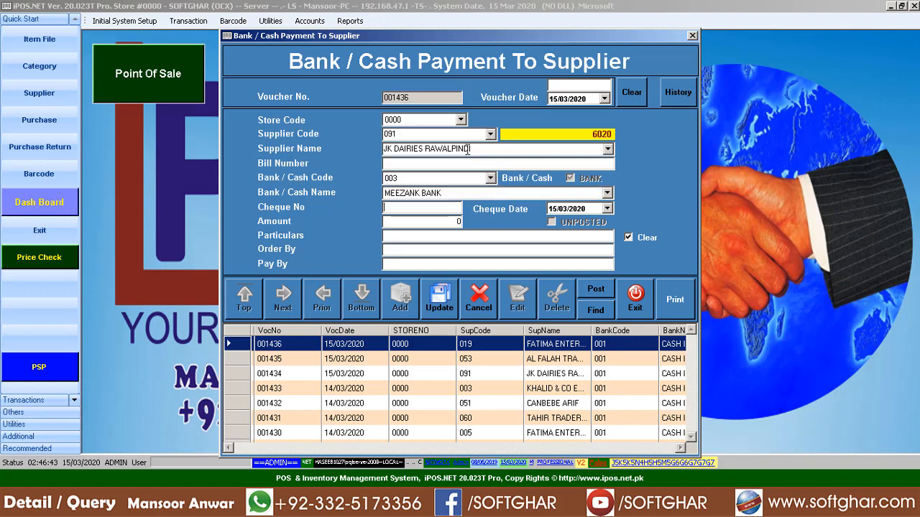
{"action": "key", "text": "Return"}
{"action": "key", "text": "Return"}
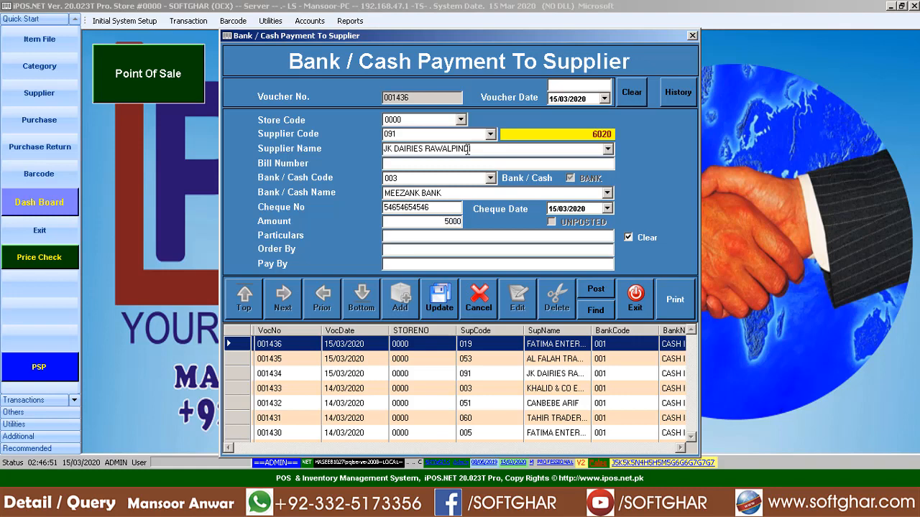
- Set the cheque date to 25/03/2020, add particulars CHEQU PAYMENT, and save the voucher
{"action": "left_click", "coordinate": [558, 208]}
{"action": "type", "text": "25"}
{"action": "left_click", "coordinate": [421, 236]}
{"action": "type", "text": "CHEQU PAYMENT"}
{"action": "key", "text": "Return"}
{"action": "left_click", "coordinate": [439, 302]}
- Print voucher 001437's 5,000.00 acknowledgement receipt, review the preview, and close it
{"action": "left_click", "coordinate": [507, 286]}
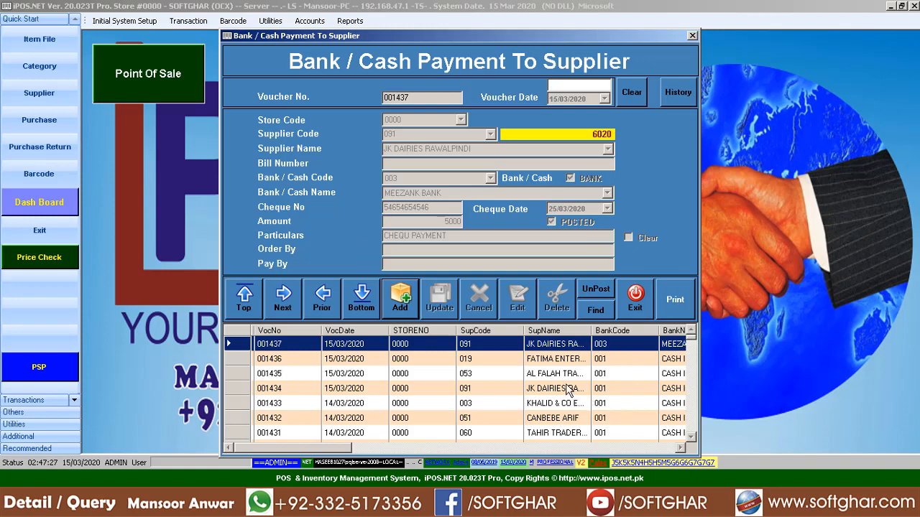
{"action": "left_click", "coordinate": [679, 305]}
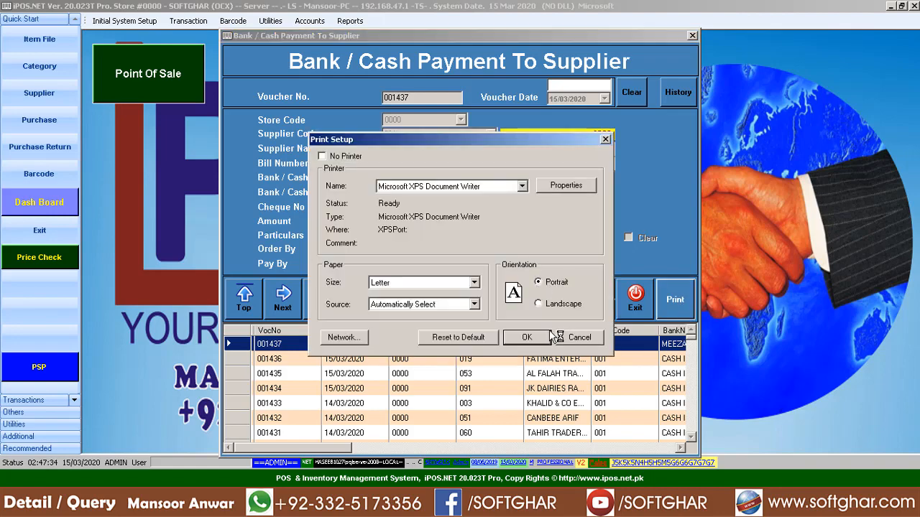
{"action": "left_click", "coordinate": [557, 336]}
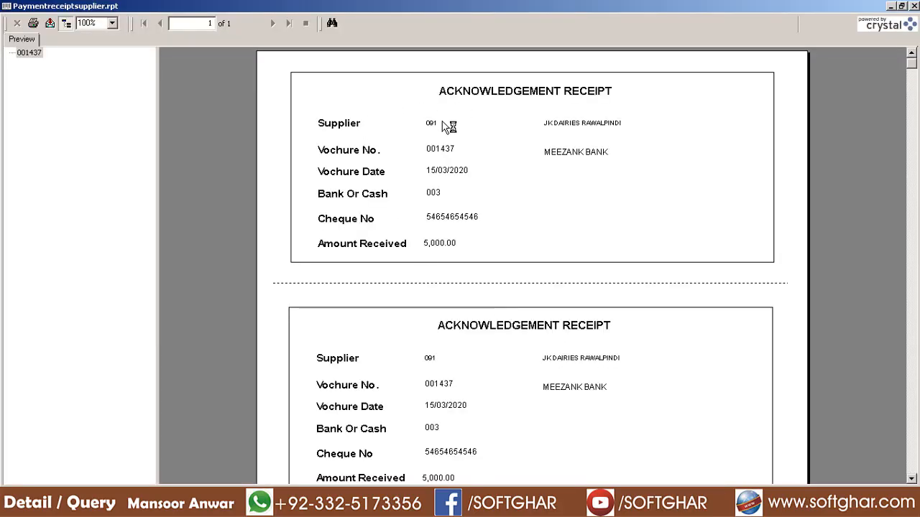
{"action": "scroll", "coordinate": [489, 230], "scroll_direction": "down", "scroll_amount": 5}
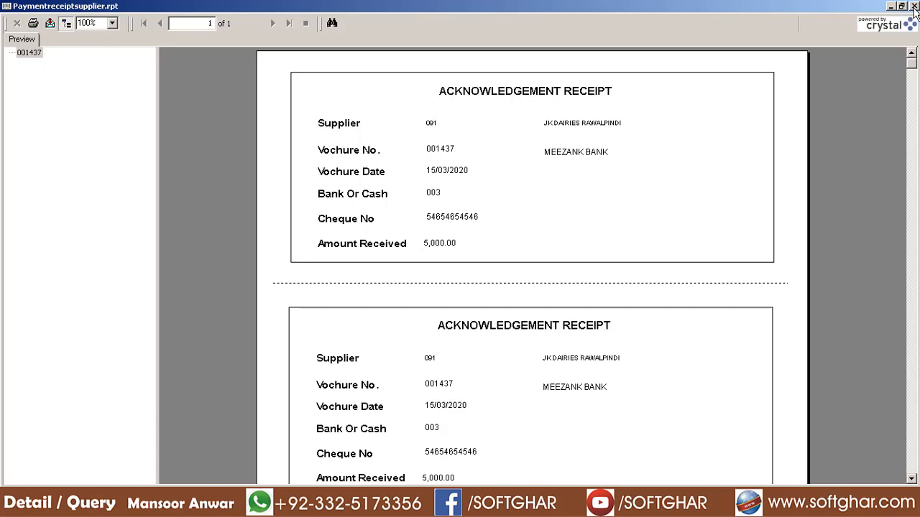
{"action": "scroll", "coordinate": [463, 348], "scroll_direction": "down", "scroll_amount": 3}
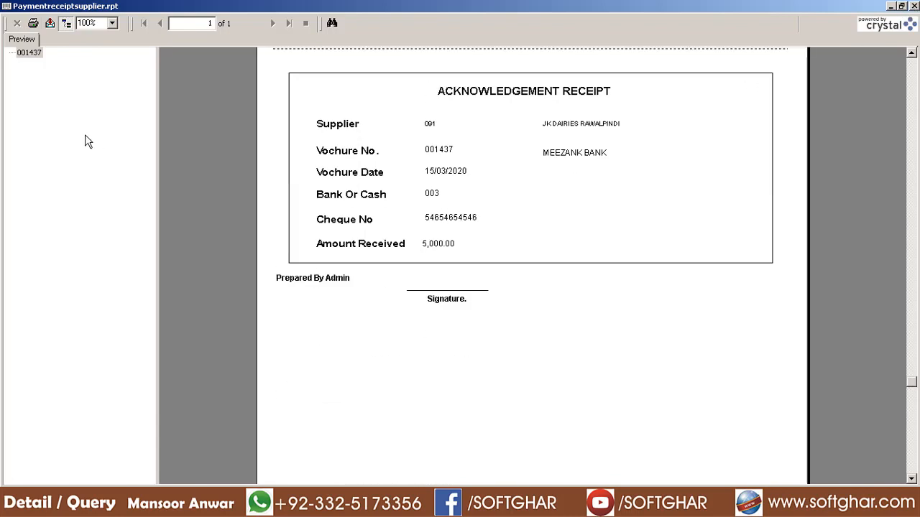
{"action": "scroll", "coordinate": [460, 210], "scroll_direction": "up", "scroll_amount": 3}
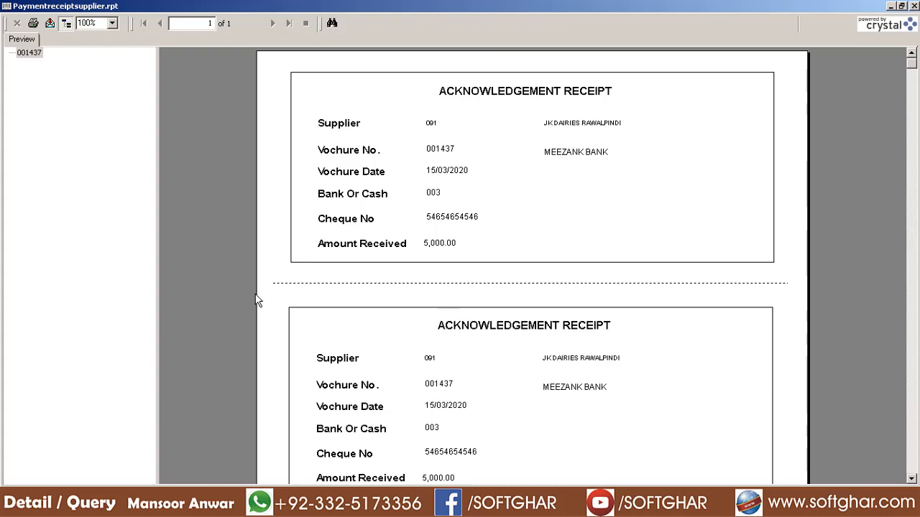
{"action": "left_click", "coordinate": [914, 6]}
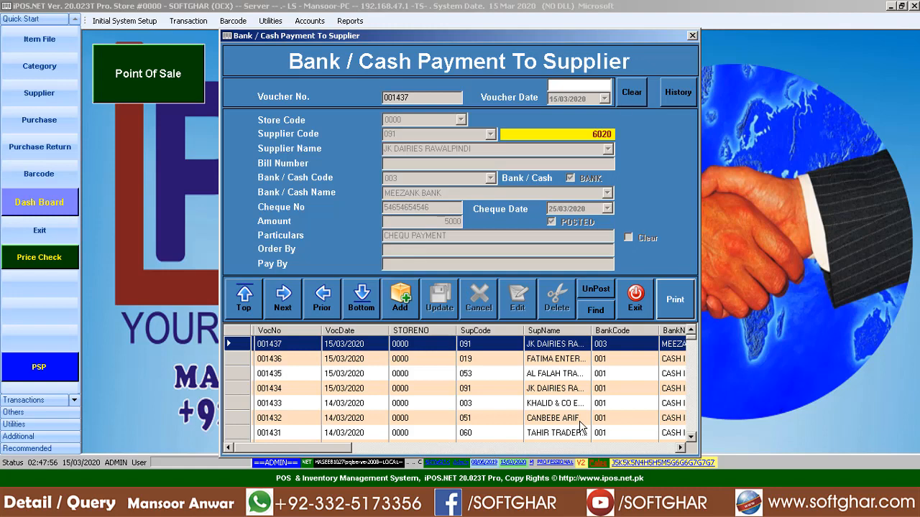
- List pending supplier cheques for the date range and select the JK DAIRIES RAWALPINDI cheque
{"action": "left_click", "coordinate": [632, 92]}
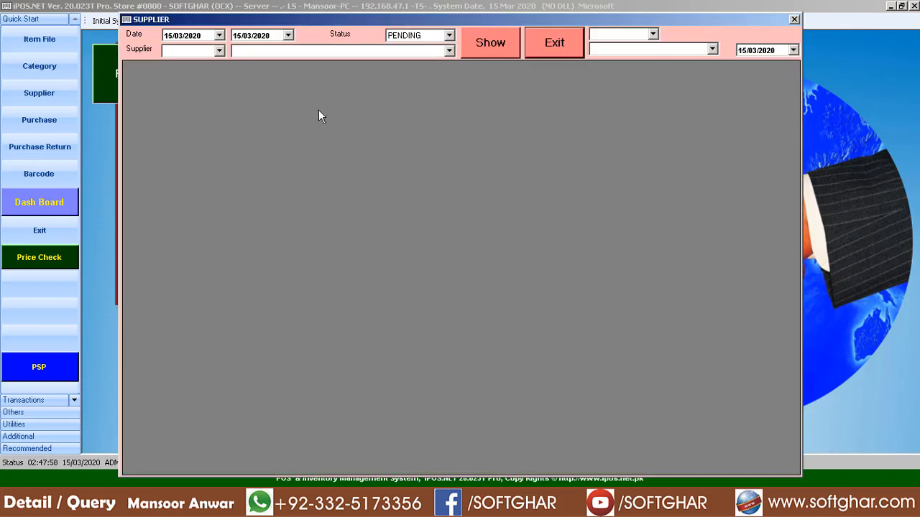
{"action": "left_click", "coordinate": [241, 42]}
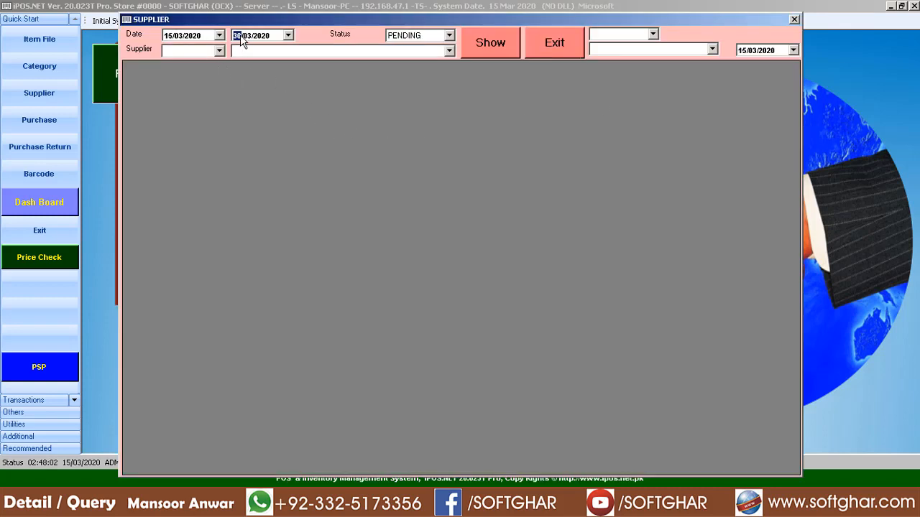
{"action": "left_click", "coordinate": [490, 45]}
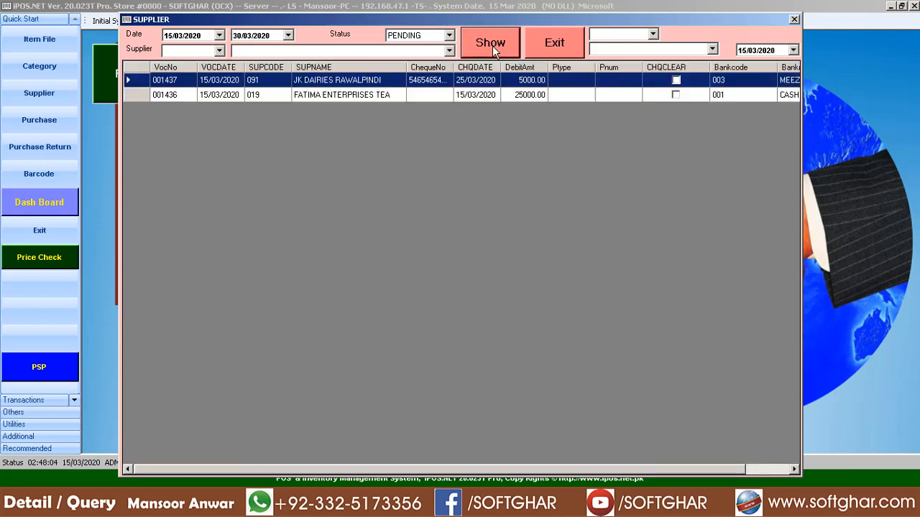
{"action": "left_click", "coordinate": [331, 94]}
{"action": "left_click", "coordinate": [334, 83]}
{"action": "left_click", "coordinate": [336, 96]}
{"action": "left_click", "coordinate": [346, 84]}
{"action": "left_click", "coordinate": [351, 94]}
{"action": "left_click", "coordinate": [353, 83]}
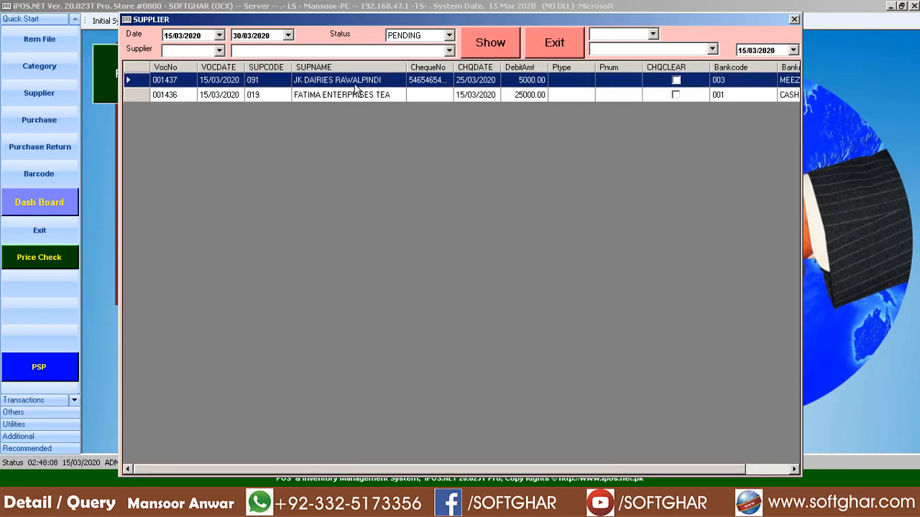
{"action": "left_click", "coordinate": [354, 96], "text": "shift"}
{"action": "left_click", "coordinate": [356, 86]}
- Clear voucher 001437's cheque against bank code 003, refresh the list, and close the window
{"action": "left_click", "coordinate": [533, 79]}
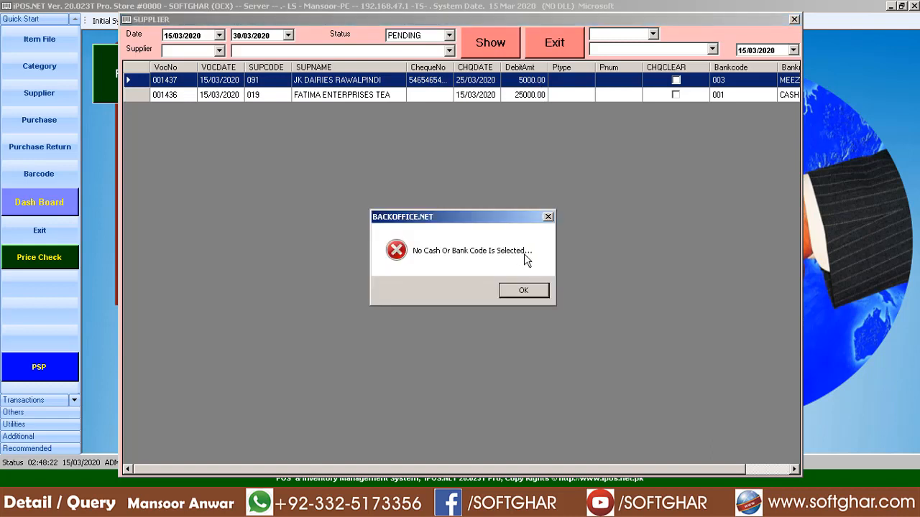
{"action": "left_click", "coordinate": [536, 296]}
{"action": "left_click", "coordinate": [652, 34]}
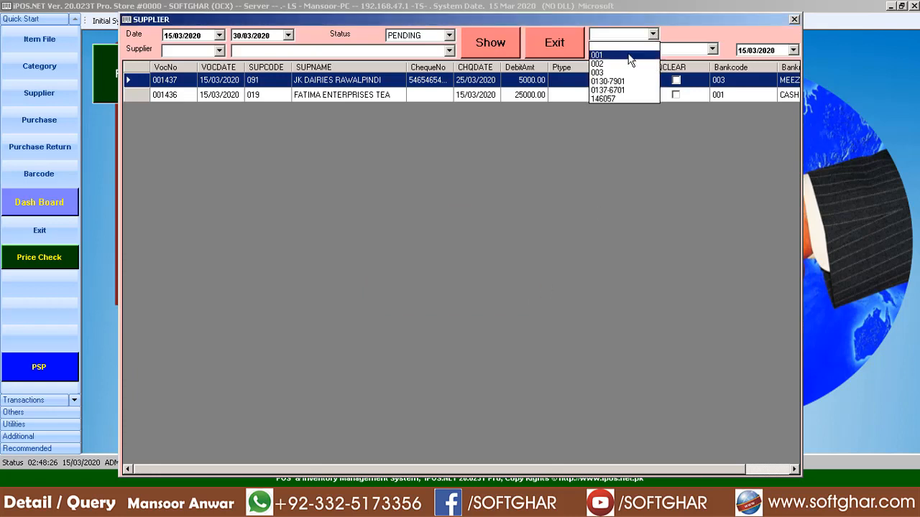
{"action": "left_click", "coordinate": [624, 81]}
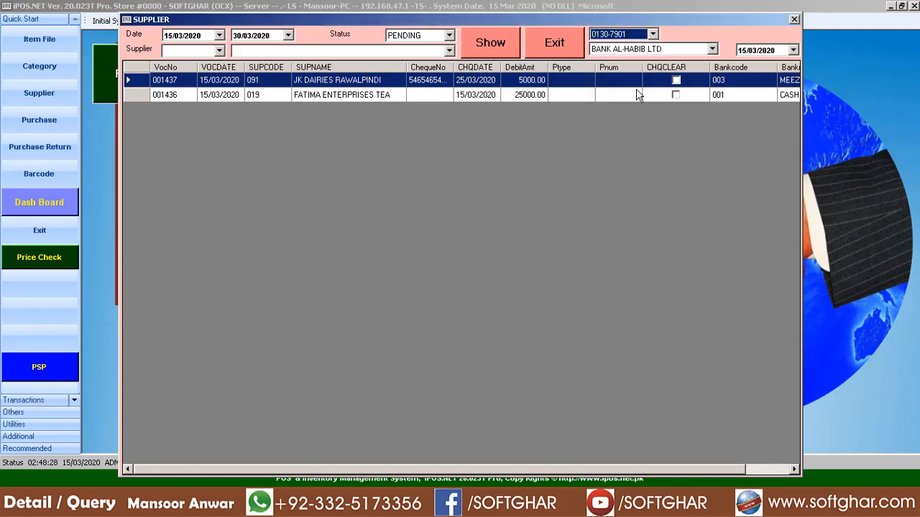
{"action": "key", "text": "Down"}
{"action": "key", "text": "Down"}
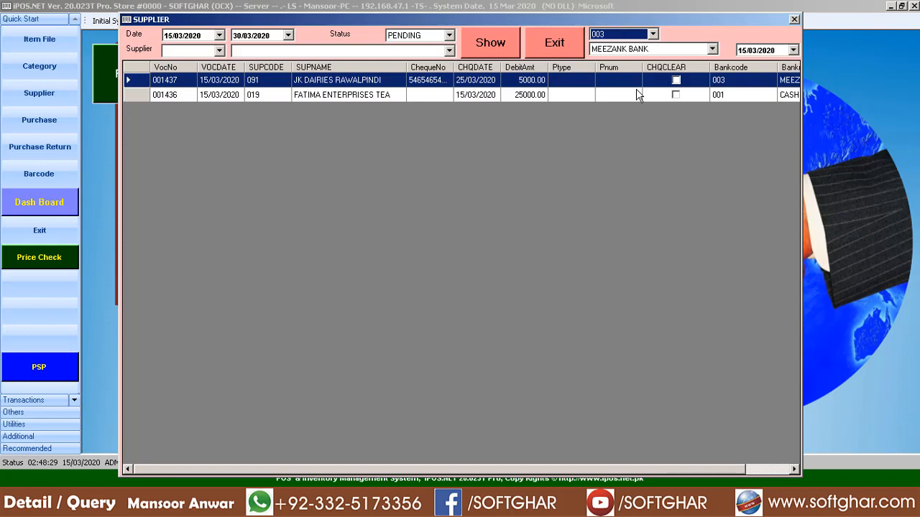
{"action": "double_click", "coordinate": [488, 81]}
{"action": "left_click", "coordinate": [476, 285]}
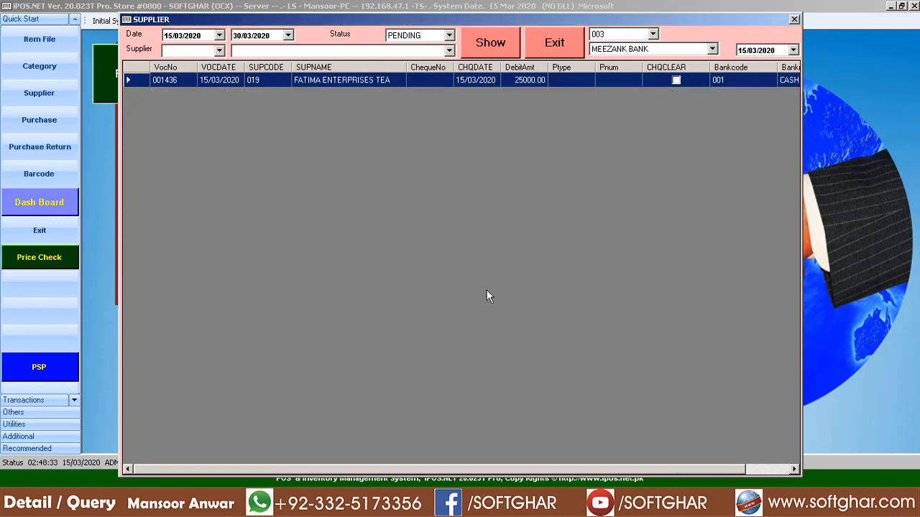
{"action": "left_click", "coordinate": [493, 56]}
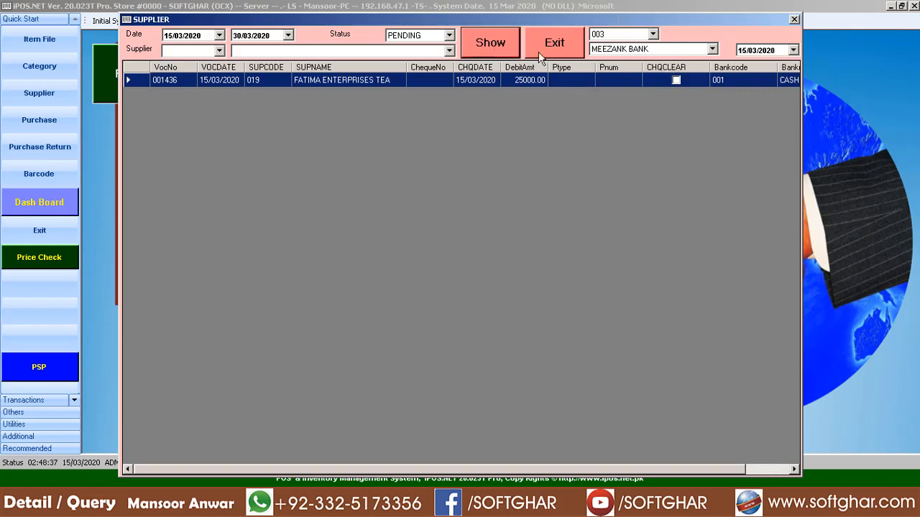
{"action": "left_click", "coordinate": [794, 21]}
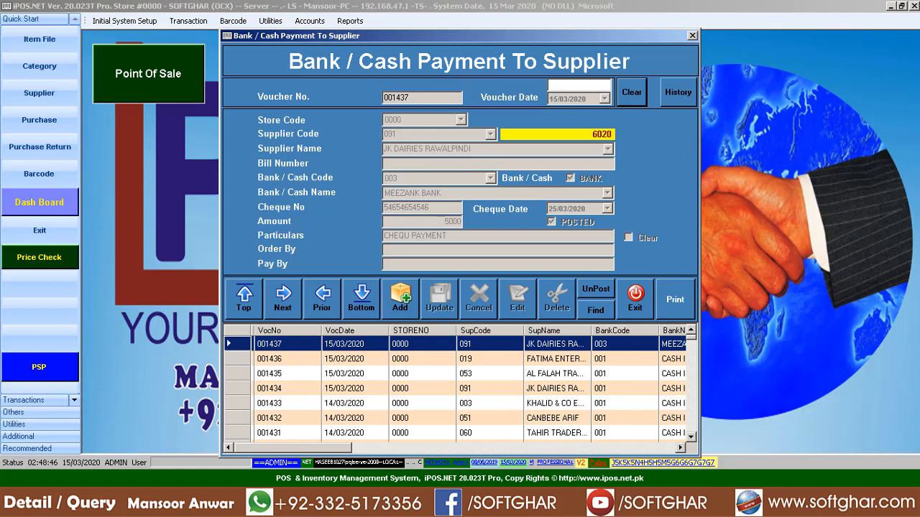
- Browse through the earlier supplier payment vouchers
{"action": "left_click", "coordinate": [538, 376]}
{"action": "left_click", "coordinate": [551, 418]}
{"action": "left_click", "coordinate": [550, 432]}
{"action": "scroll", "coordinate": [550, 433], "scroll_direction": "down", "scroll_amount": 10}
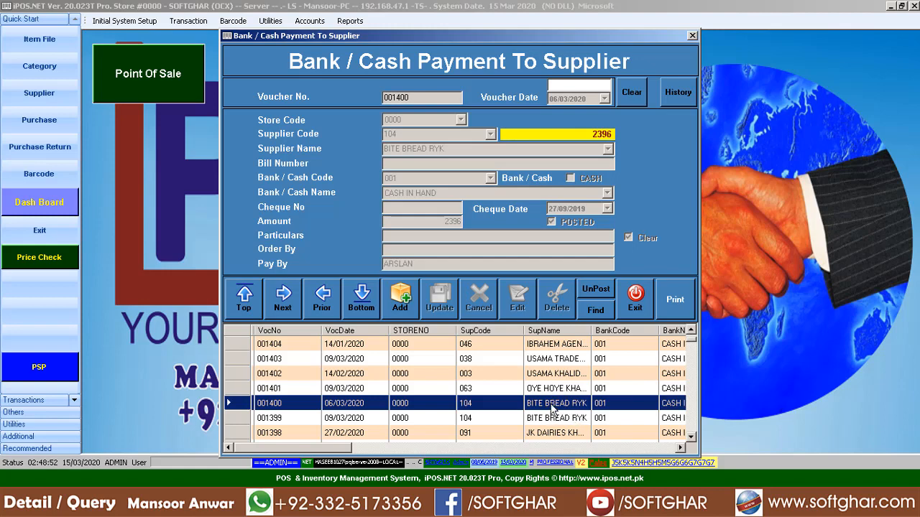
- Search vouchers for 'RAW' and load AL FALAH TRADERS voucher 001435
{"action": "left_click", "coordinate": [603, 313]}
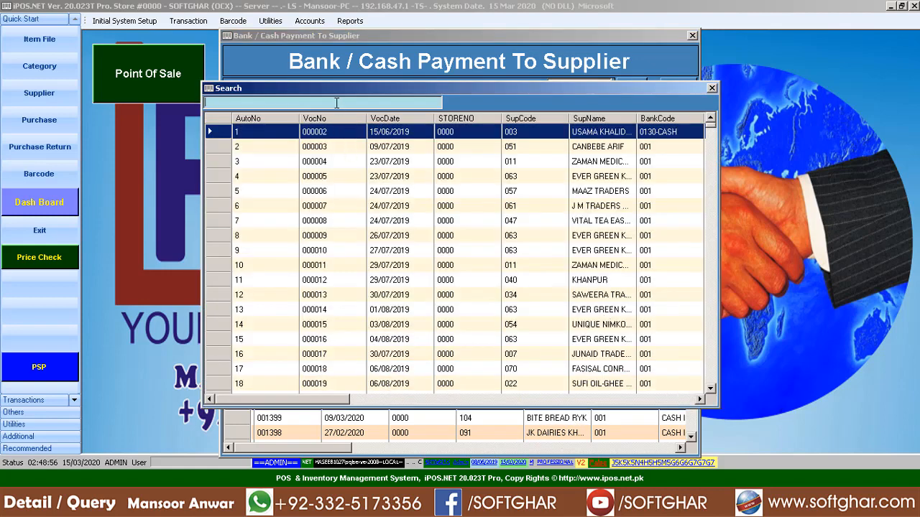
{"action": "type", "text": "RAWAL"}
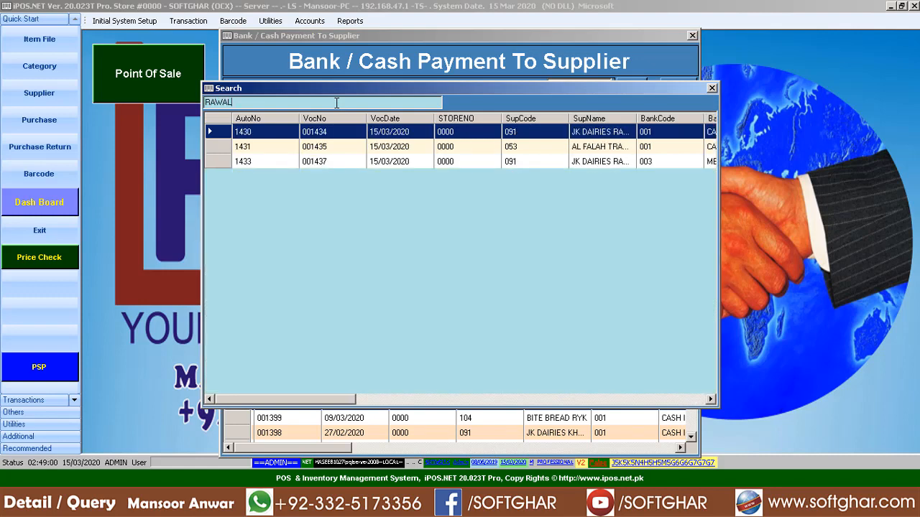
{"action": "left_click", "coordinate": [600, 161]}
{"action": "left_click", "coordinate": [605, 151]}
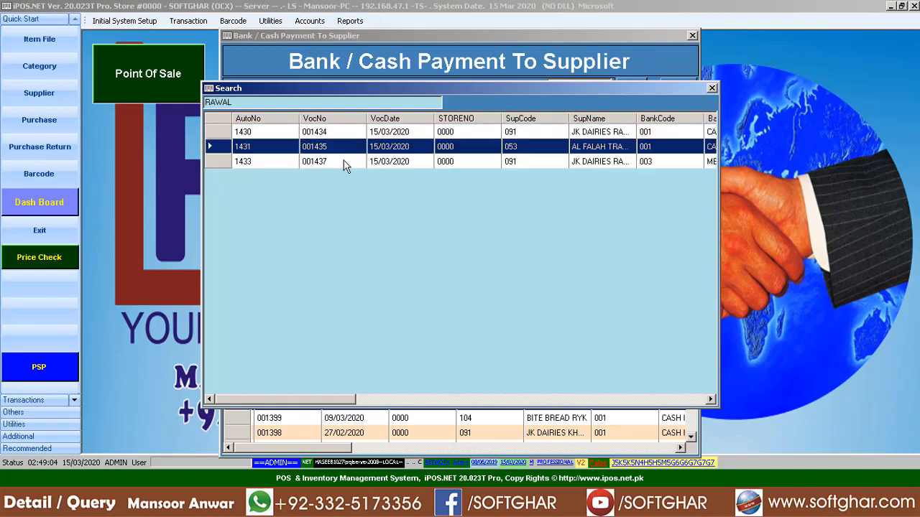
{"action": "left_click", "coordinate": [711, 88]}
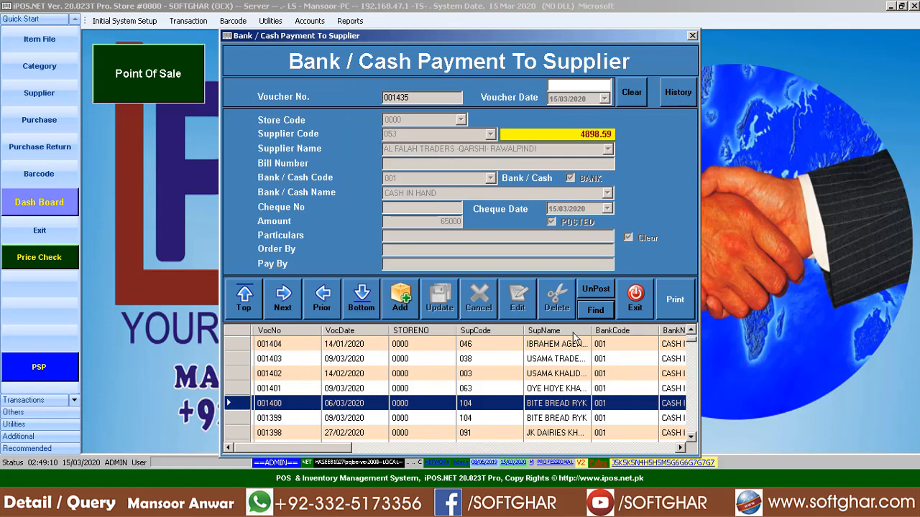
- Unpost voucher 001435 by entering the password and acknowledging the confirmation
{"action": "left_click", "coordinate": [595, 290]}
{"action": "type", "text": "*****"}
{"action": "key", "text": "Return"}
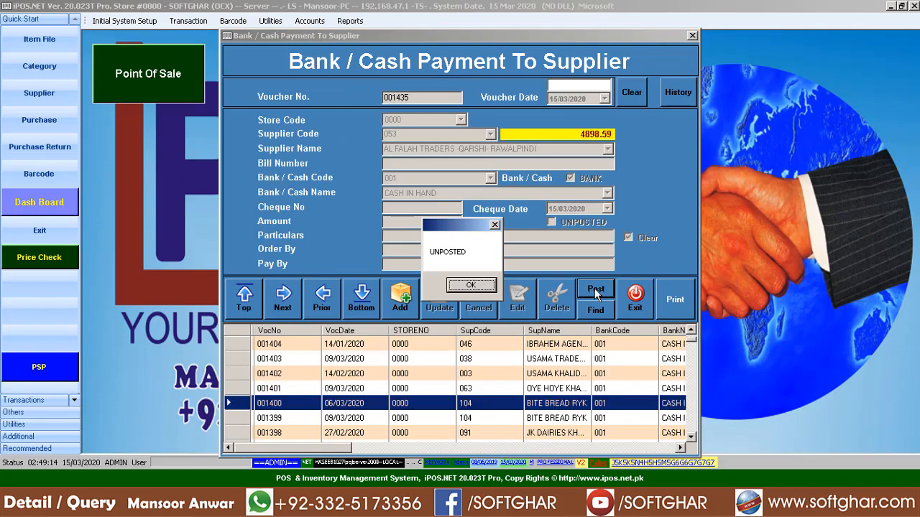
{"action": "left_click", "coordinate": [478, 286]}
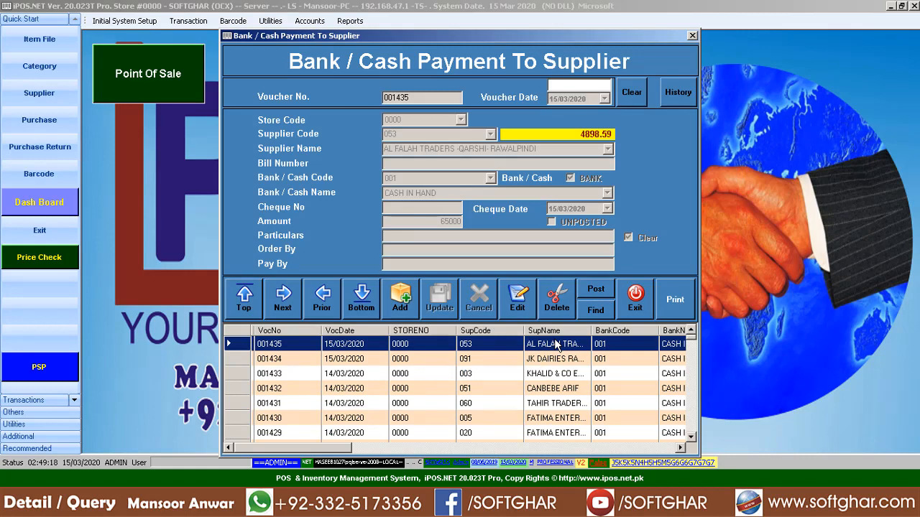
- Change voucher 001435's amount to 75000, save it, then go to the Stock Debit Note
{"action": "left_click", "coordinate": [517, 298]}
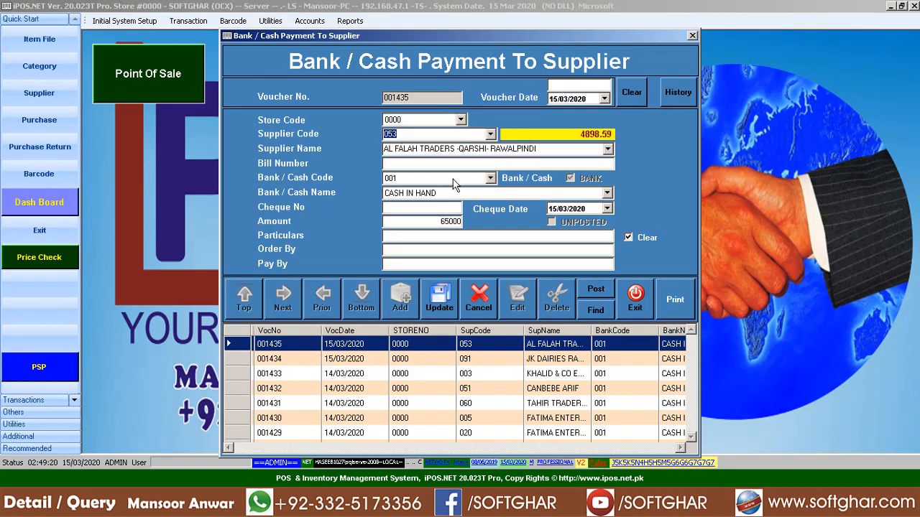
{"action": "key", "text": "Return"}
{"action": "key", "text": "Return"}
{"action": "key", "text": "Return"}
{"action": "key", "text": "Return"}
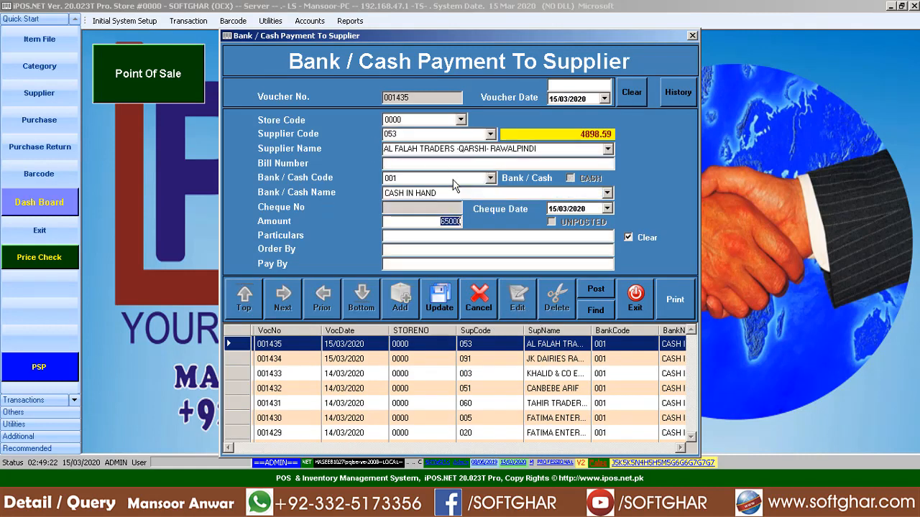
{"action": "type", "text": "75"}
{"action": "key", "text": "Return"}
{"action": "key", "text": "Return"}
{"action": "key", "text": "Return"}
{"action": "key", "text": "Return"}
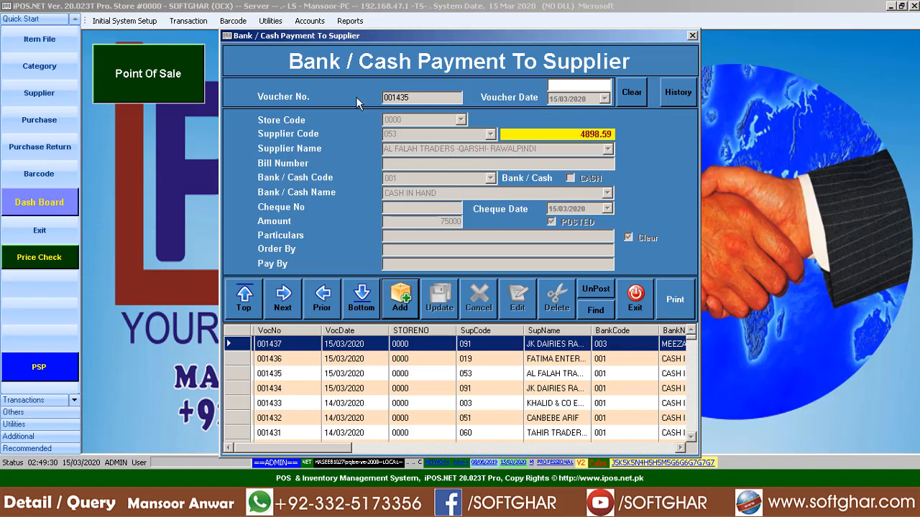
{"action": "left_click", "coordinate": [635, 300]}
{"action": "left_click", "coordinate": [39, 119]}
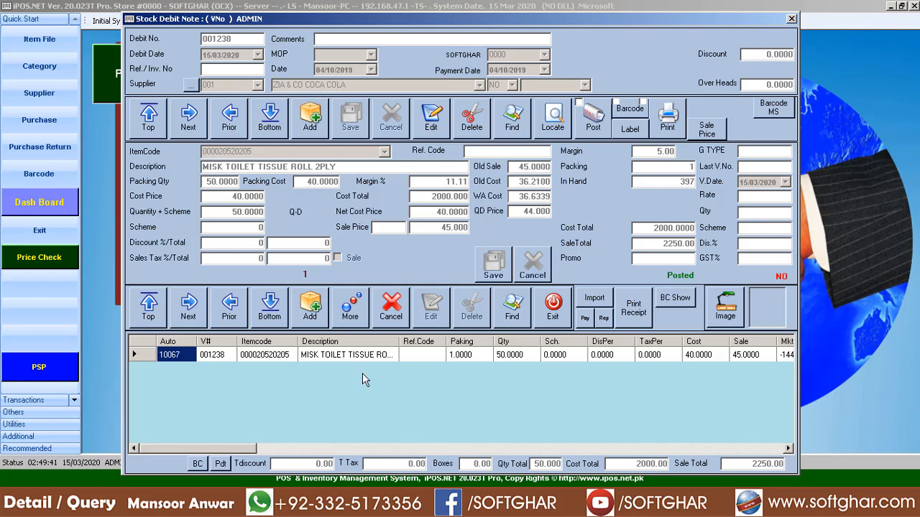
- Open a supplier payment for debit note 001238 and start a new voucher
{"action": "left_click", "coordinate": [586, 321]}
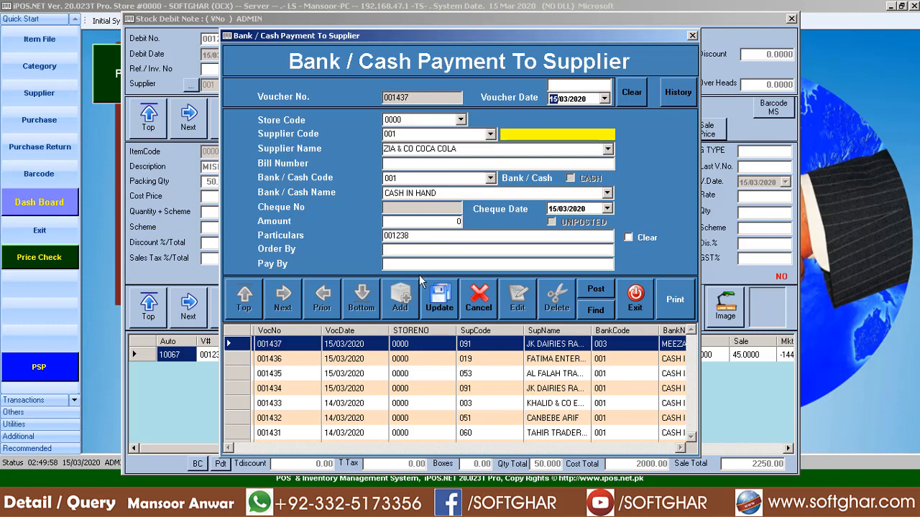
{"action": "left_click", "coordinate": [636, 298]}
{"action": "left_click", "coordinate": [585, 321]}
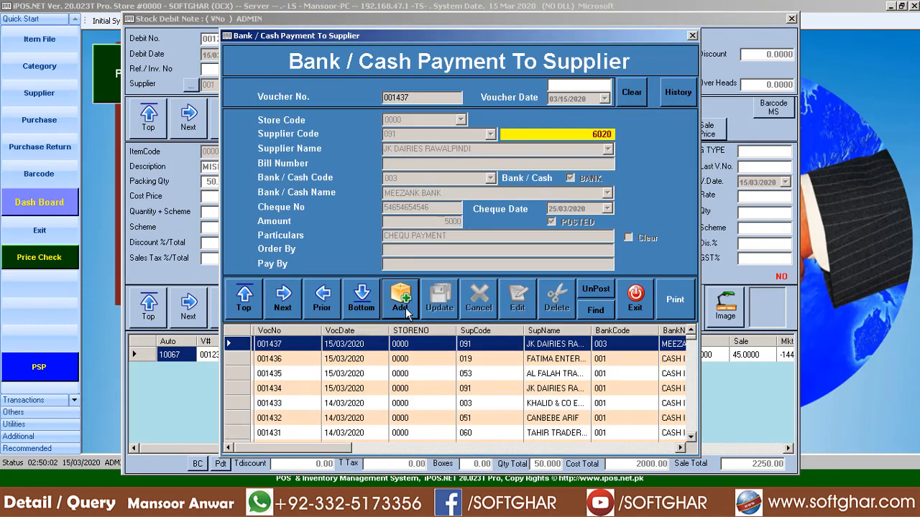
{"action": "left_click", "coordinate": [407, 309]}
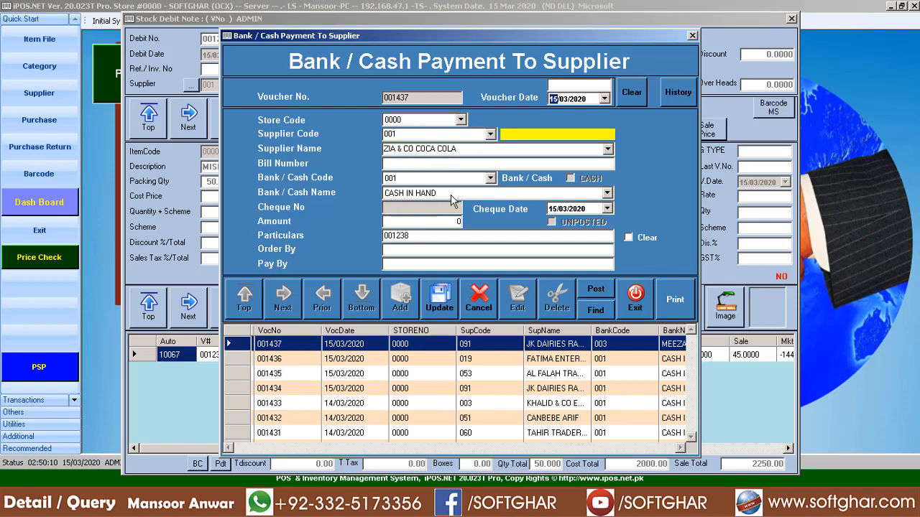
- Pick cash account 001, then bank account 0137-6701, and confirm supplier 001's balance
{"action": "left_click", "coordinate": [491, 179]}
{"action": "left_click", "coordinate": [403, 199]}
{"action": "left_click", "coordinate": [491, 178]}
{"action": "left_click", "coordinate": [408, 235]}
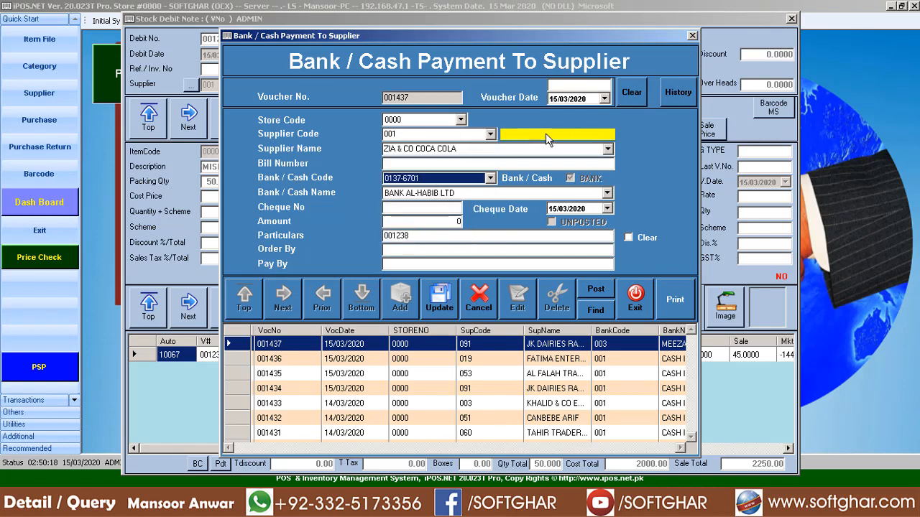
{"action": "left_click", "coordinate": [426, 138]}
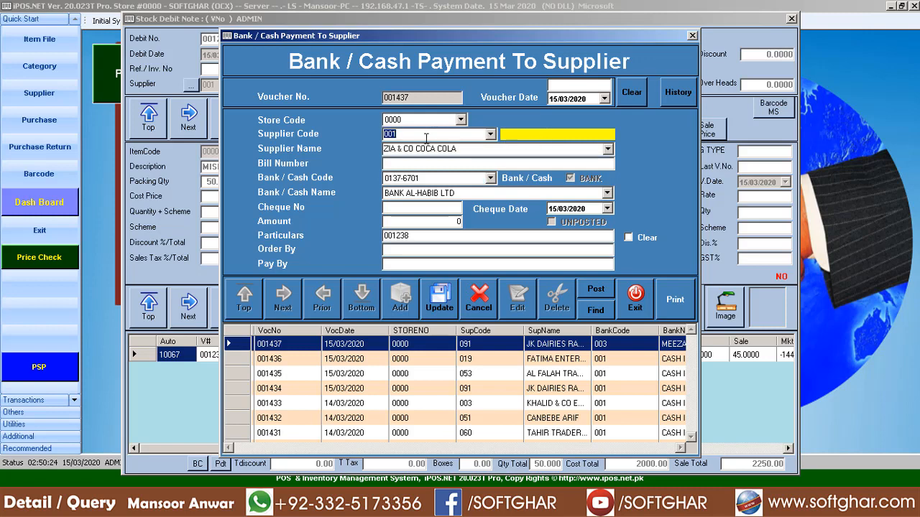
{"action": "key", "text": "Return"}
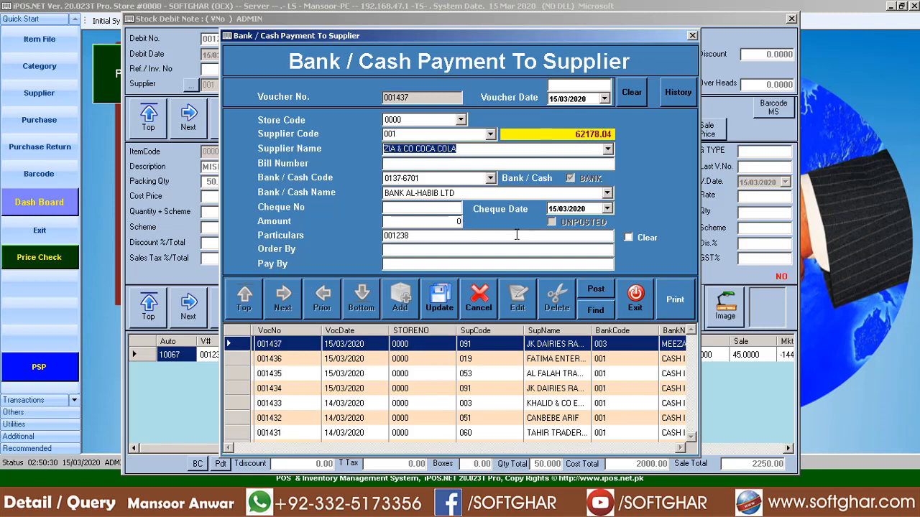
- Switch to bank account 0130-7901, then close the payment form unsaved and the debit note
{"action": "left_click", "coordinate": [400, 180]}
{"action": "left_click", "coordinate": [424, 224]}
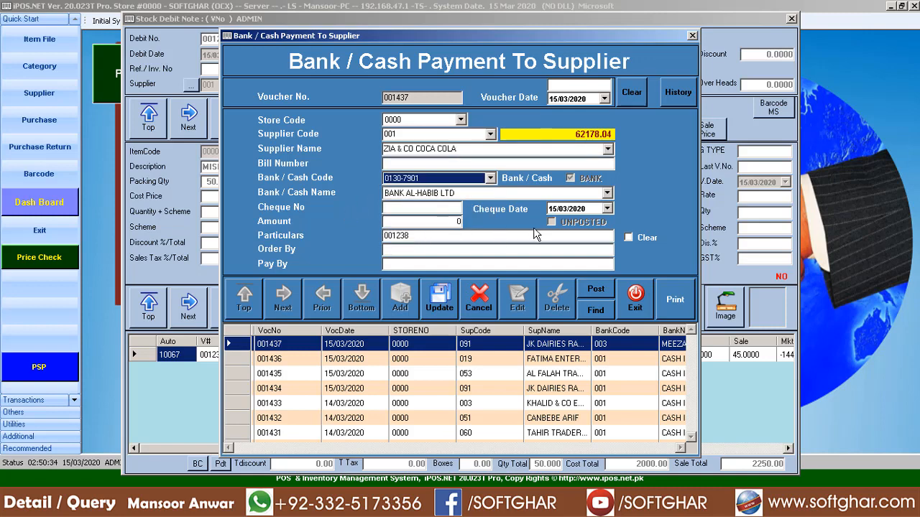
{"action": "left_click", "coordinate": [636, 302]}
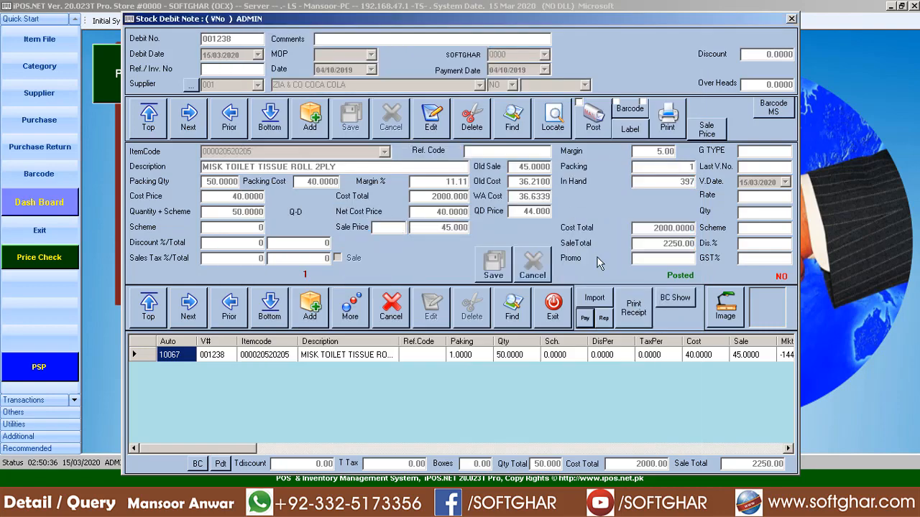
{"action": "left_click", "coordinate": [553, 305]}
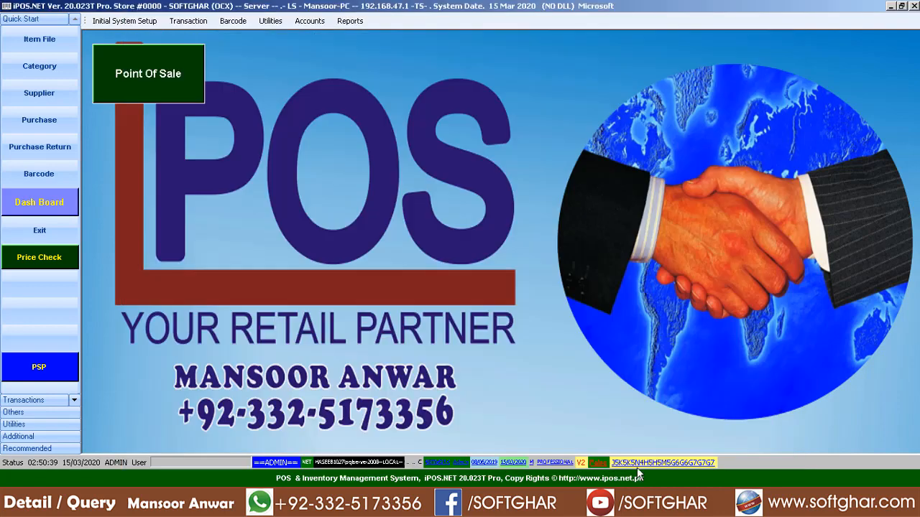
- Log in to Point Of Sale as the POS user and open Supplier Payment from COMMANDS
{"action": "left_click", "coordinate": [135, 94]}
{"action": "left_click", "coordinate": [715, 78]}
{"action": "type", "text": "***"}
{"action": "key", "text": "Return"}
{"action": "key", "text": "Return"}
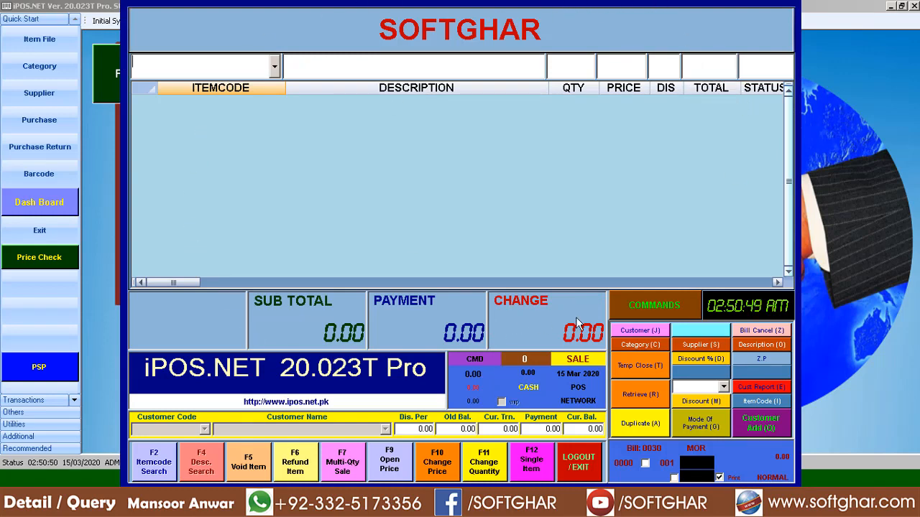
{"action": "left_click", "coordinate": [652, 311]}
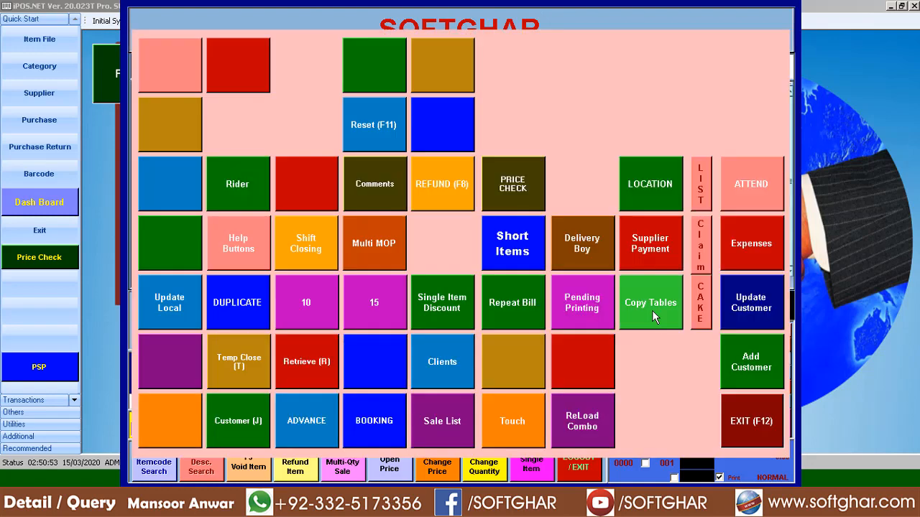
{"action": "left_click", "coordinate": [652, 244]}
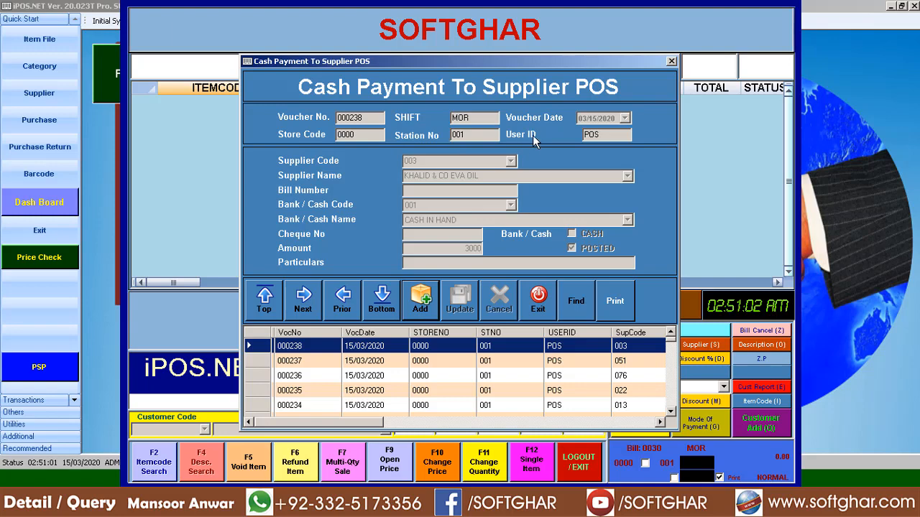
- Save a new cash voucher paying supplier 068 6000 with remark 'CASH PAYMENT'
{"action": "left_click", "coordinate": [424, 307]}
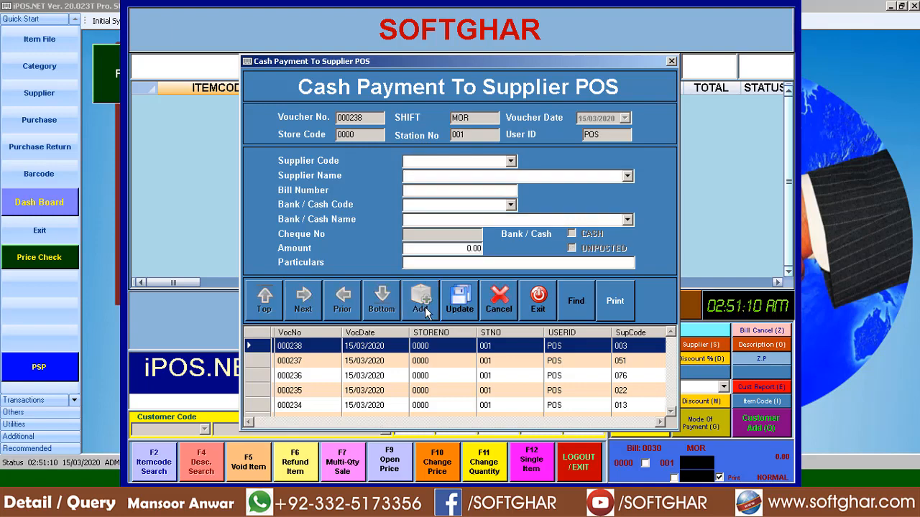
{"action": "left_click", "coordinate": [510, 161]}
{"action": "left_click", "coordinate": [459, 200]}
{"action": "key", "text": "Tab"}
{"action": "key", "text": "Tab"}
{"action": "key", "text": "Tab"}
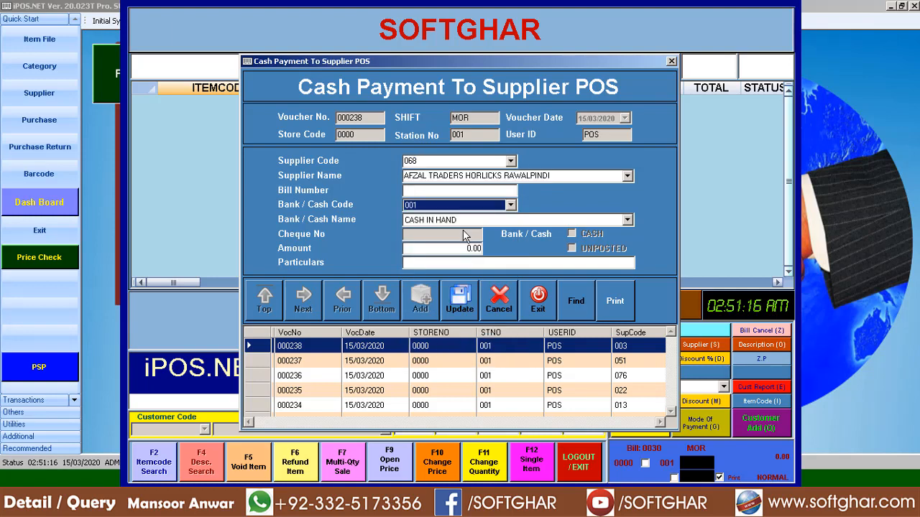
{"action": "key", "text": "Tab"}
{"action": "key", "text": "Tab"}
{"action": "type", "text": "6000"}
{"action": "key", "text": "Tab"}
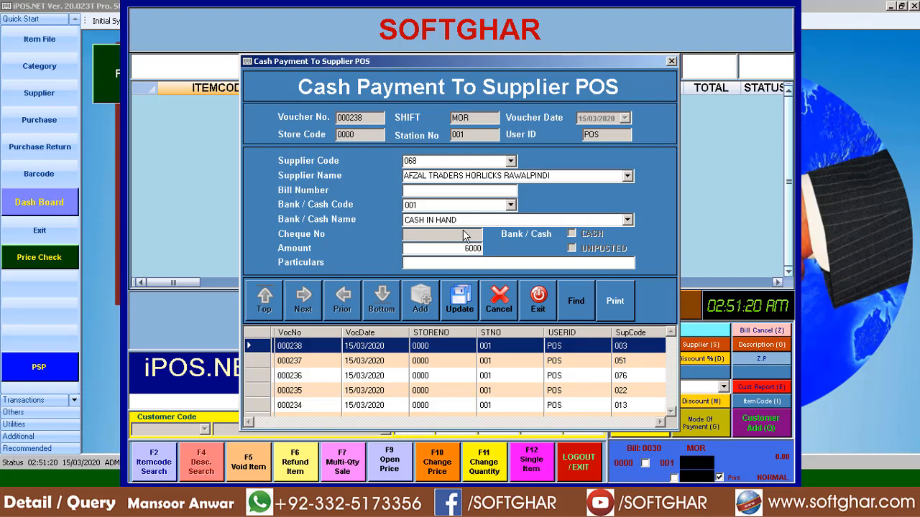
{"action": "type", "text": "CASH PAYMENT"}
{"action": "key", "text": "Return"}
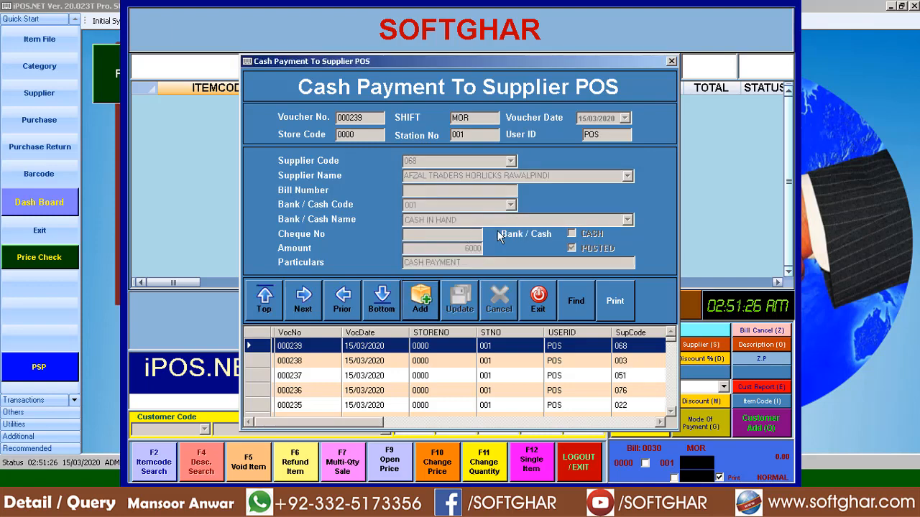
- Print the receipt for voucher 000239, close the preview, and exit the payment form
{"action": "left_click", "coordinate": [615, 303]}
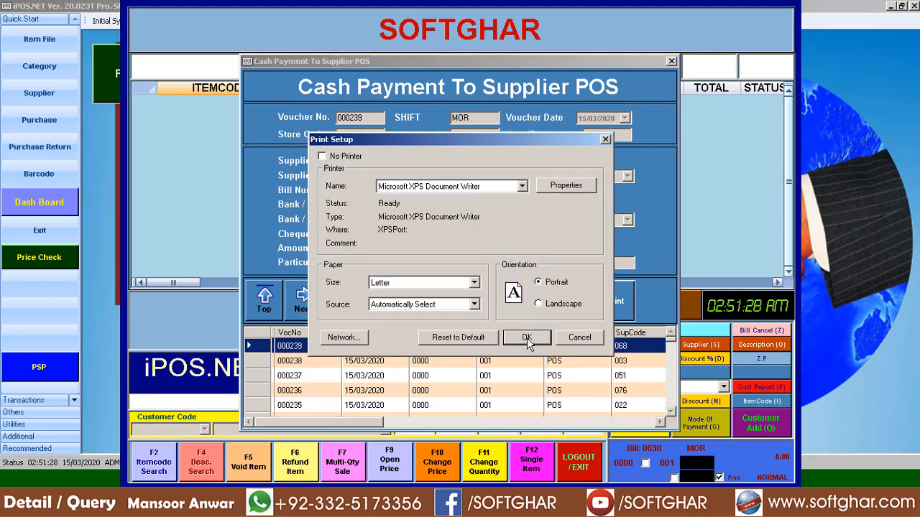
{"action": "left_click", "coordinate": [527, 338]}
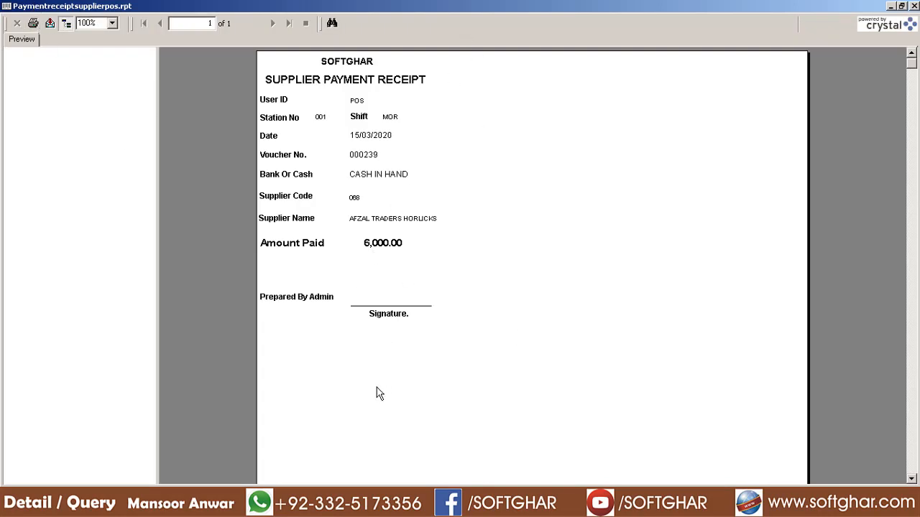
{"action": "left_click", "coordinate": [914, 5]}
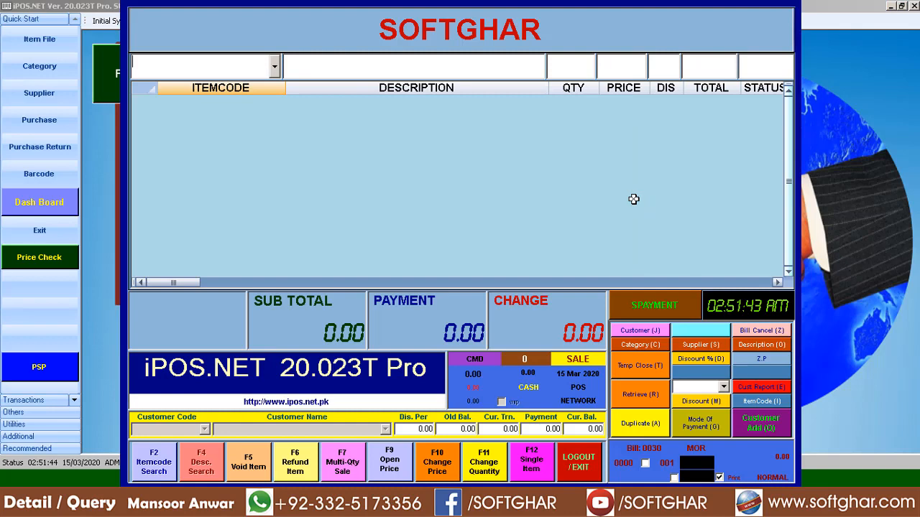
{"action": "key", "text": "ctrl+alt+Page_Down"}
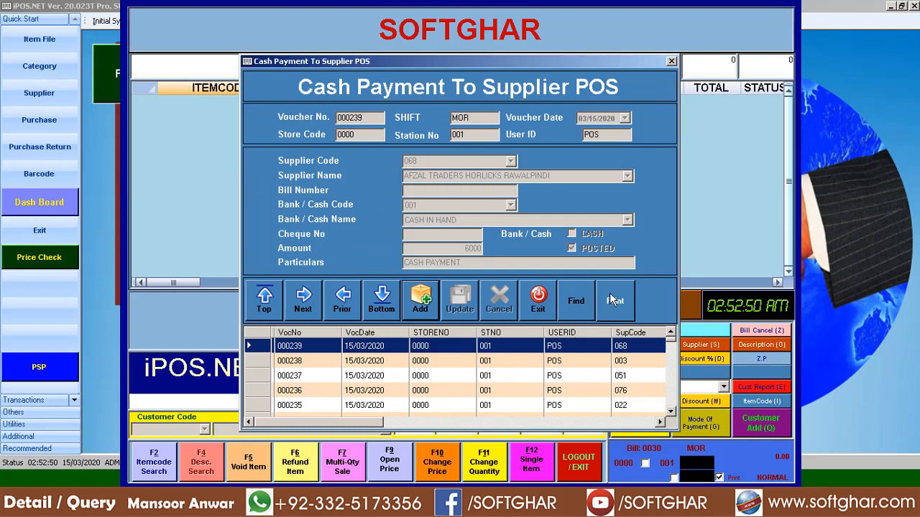
{"action": "left_click", "coordinate": [547, 305]}
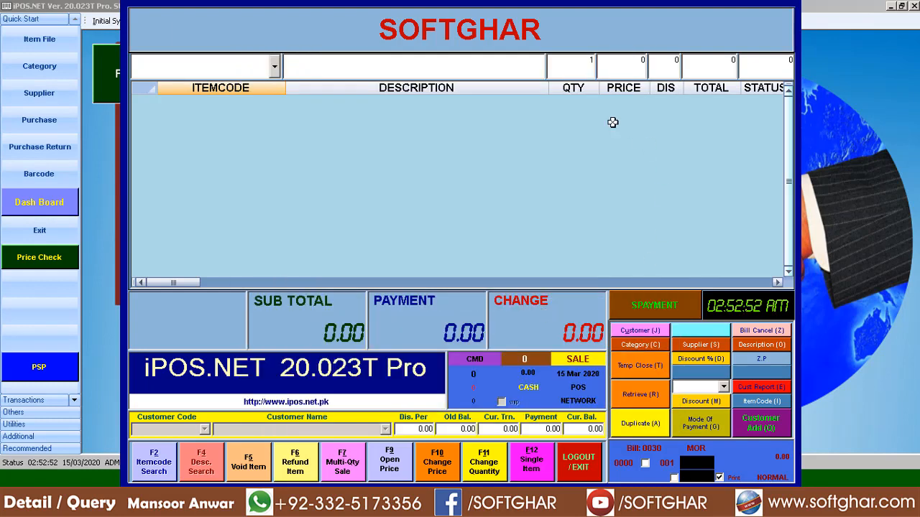